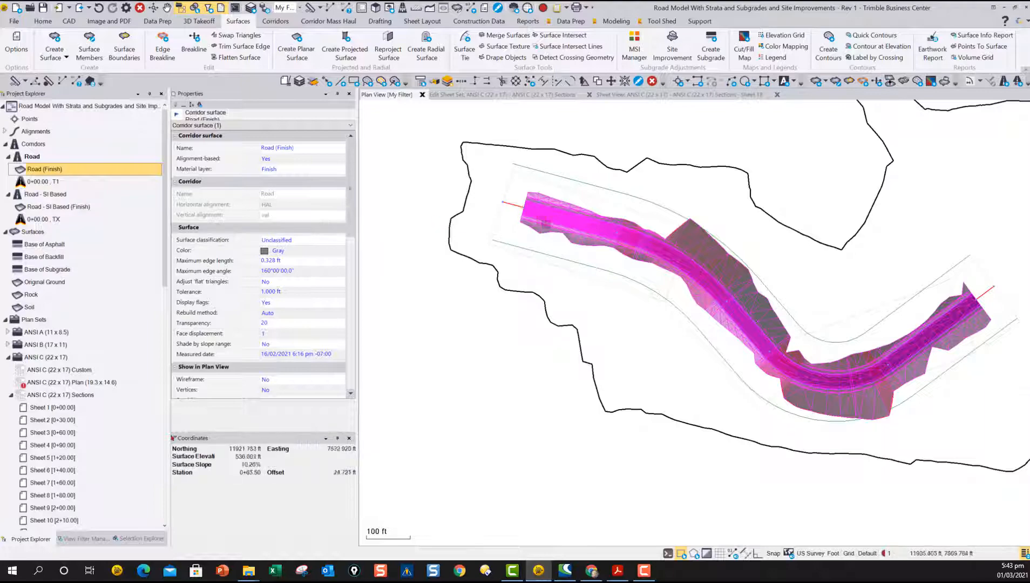
Open the Material and Site Improvement Manager and expand the Earthen, Earthen (Select) and Pavement Stacks groups in the project library
{"action": "scroll", "coordinate": [547, 221], "scroll_direction": "up", "scroll_amount": 5}
{"action": "left_click", "coordinate": [589, 359]}
{"action": "scroll", "coordinate": [564, 216], "scroll_direction": "up", "scroll_amount": 3}
{"action": "scroll", "coordinate": [565, 211], "scroll_direction": "up", "scroll_amount": 3}
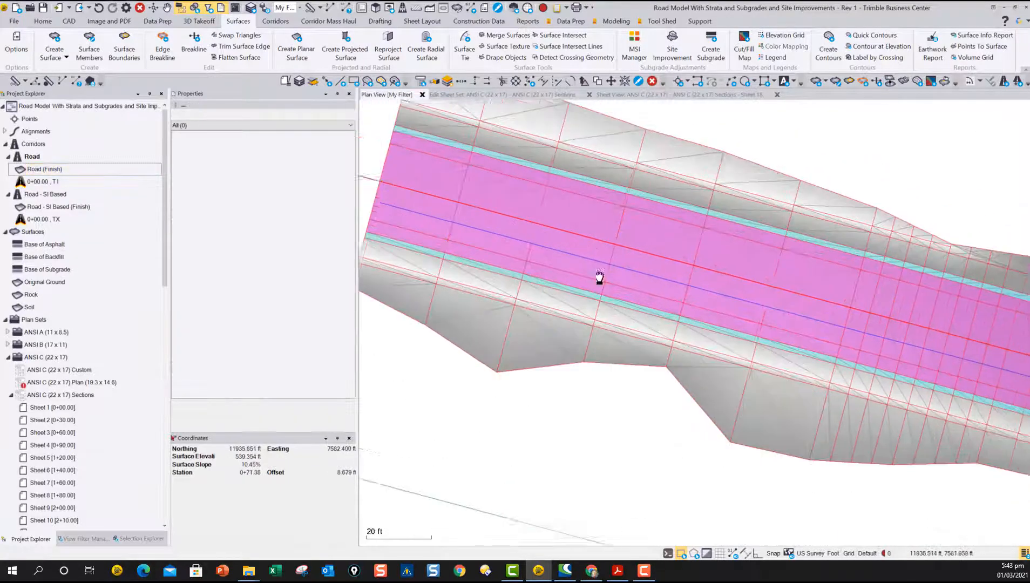
{"action": "left_click", "coordinate": [636, 45]}
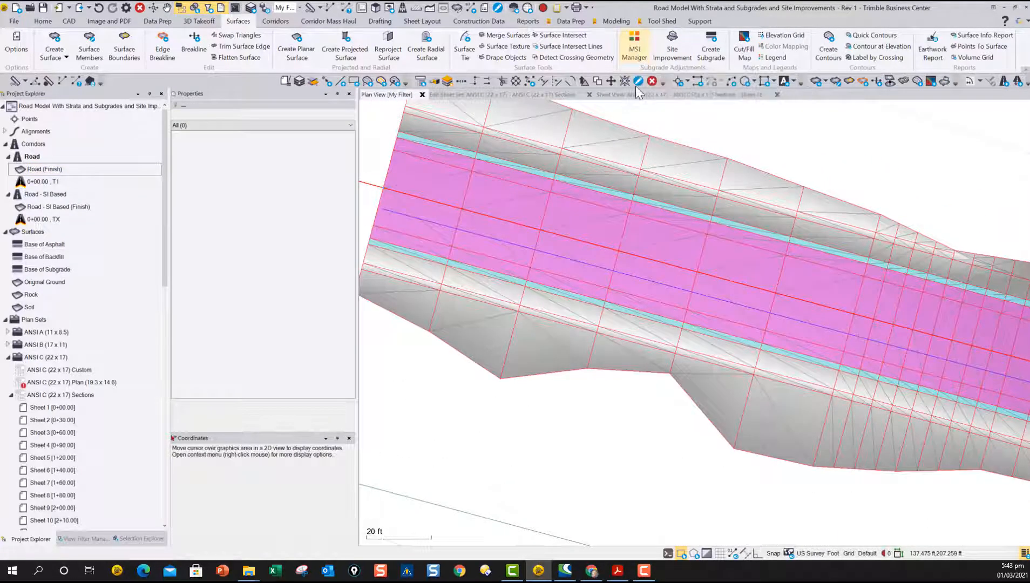
{"action": "double_click", "coordinate": [156, 156]}
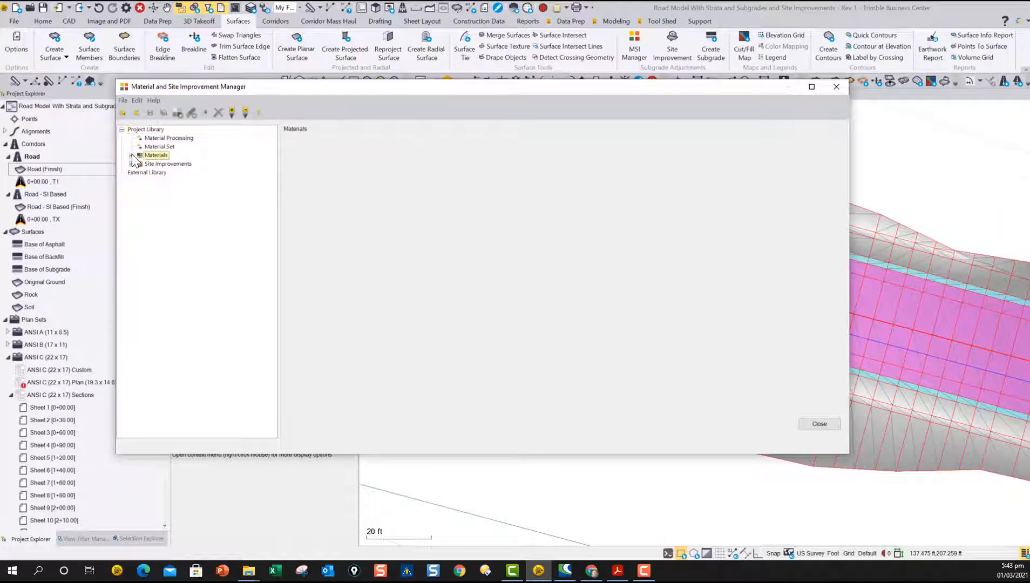
{"action": "left_click", "coordinate": [143, 164]}
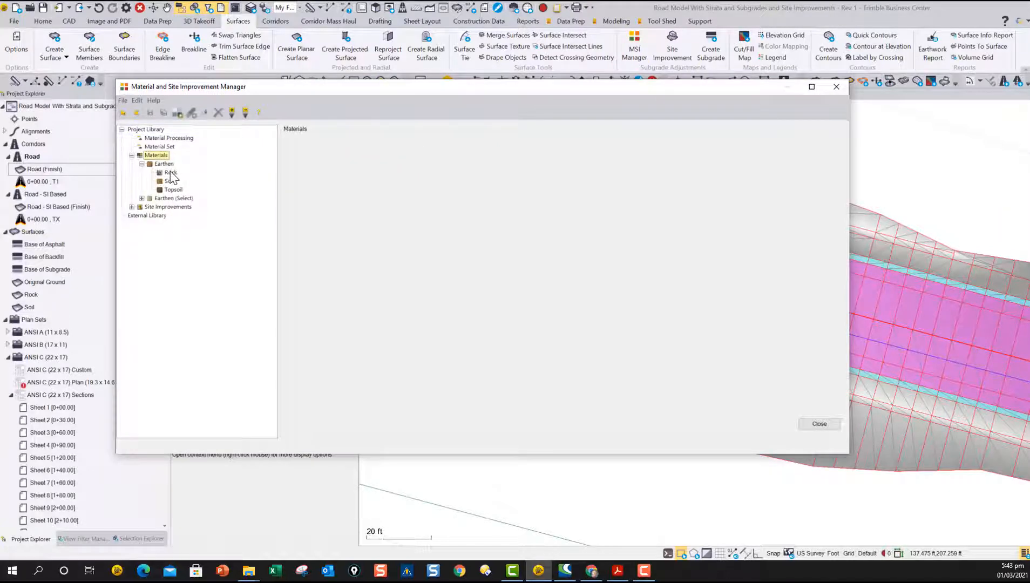
{"action": "left_click", "coordinate": [142, 199]}
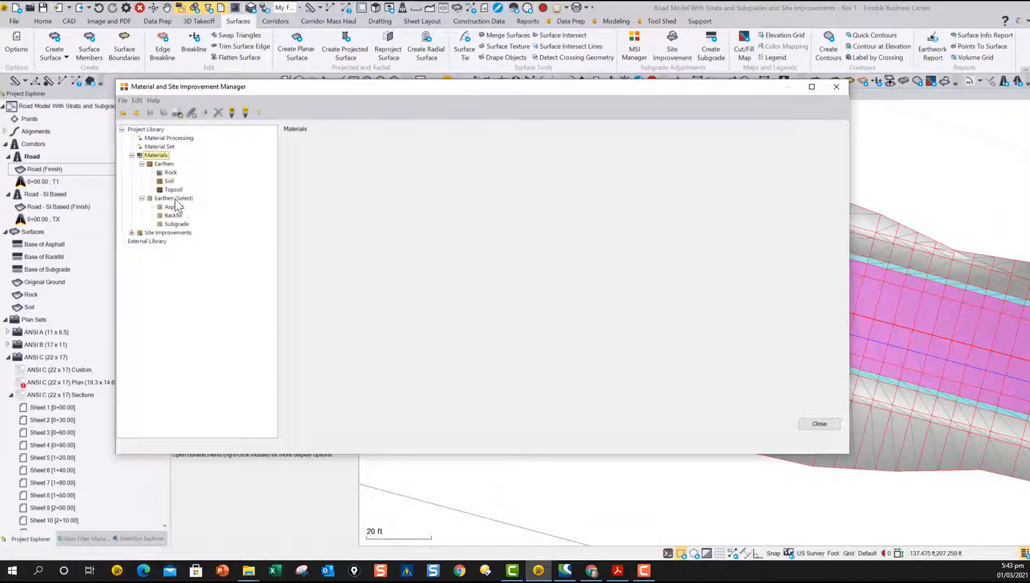
{"action": "left_click", "coordinate": [132, 233]}
{"action": "left_click", "coordinate": [142, 251]}
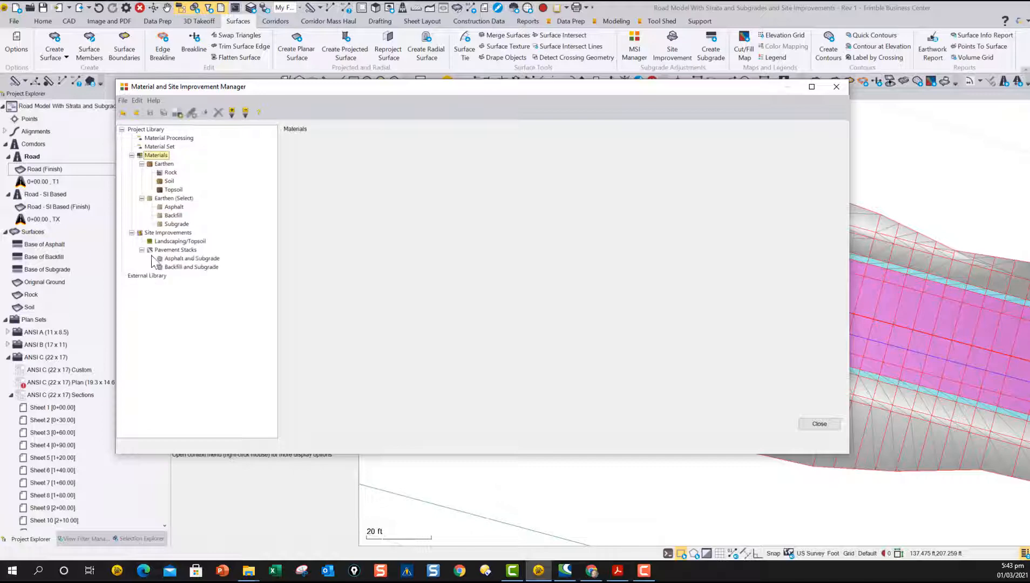
Review the material layers and thicknesses of the Asphalt and Subgrade and Backfill and Subgrade pavement stacks and close the manager
{"action": "left_click", "coordinate": [174, 259]}
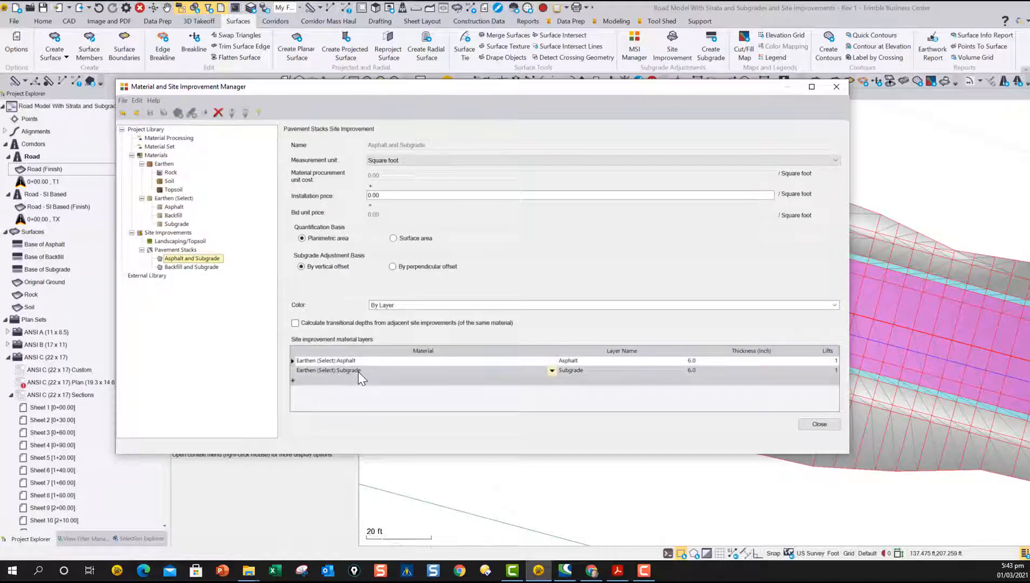
{"action": "left_click", "coordinate": [190, 268]}
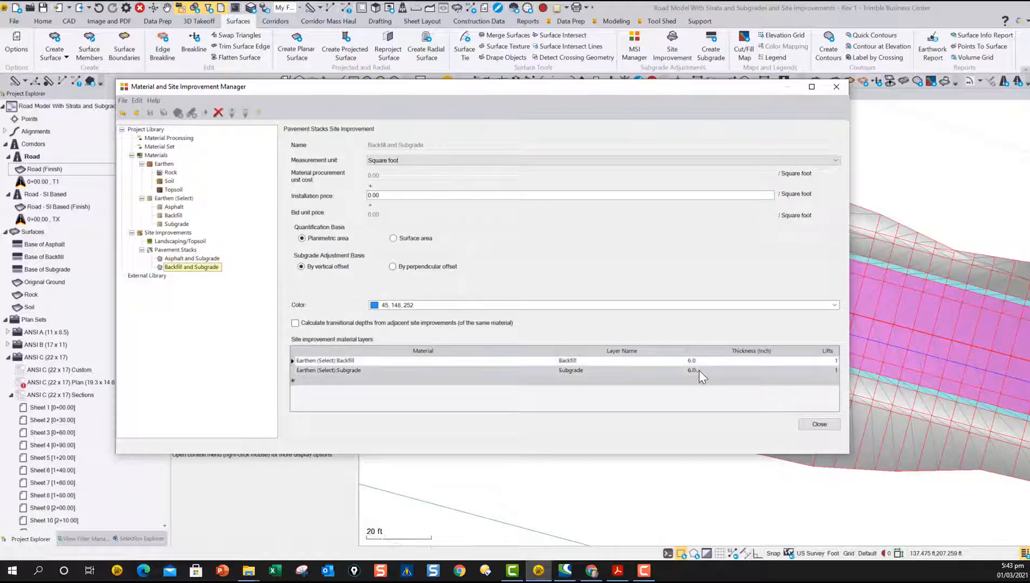
{"action": "left_click", "coordinate": [320, 361]}
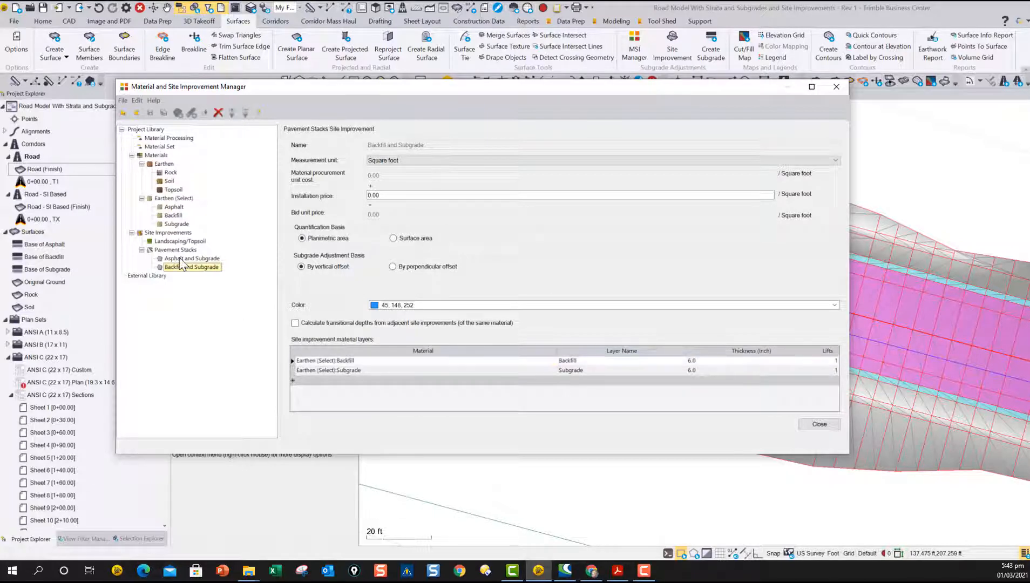
{"action": "left_click", "coordinate": [825, 426]}
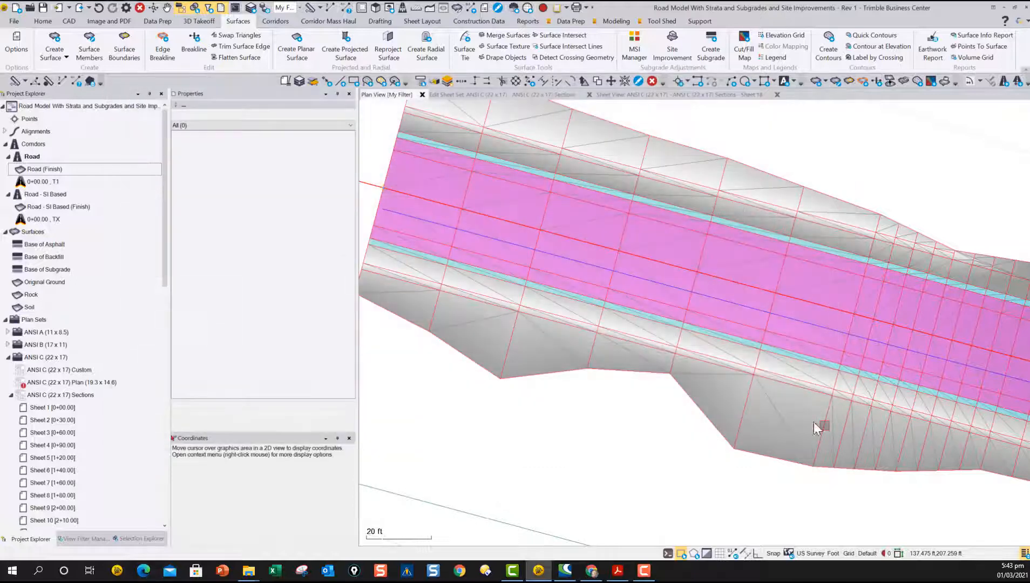
Open template T1 of the Road corridor for editing, examine its cross-section at station 0+00.00, and close the template view
{"action": "middle_click_drag", "start_coordinate": [437, 145], "coordinate": [513, 174]}
{"action": "scroll", "coordinate": [525, 204], "scroll_direction": "up", "scroll_amount": 1}
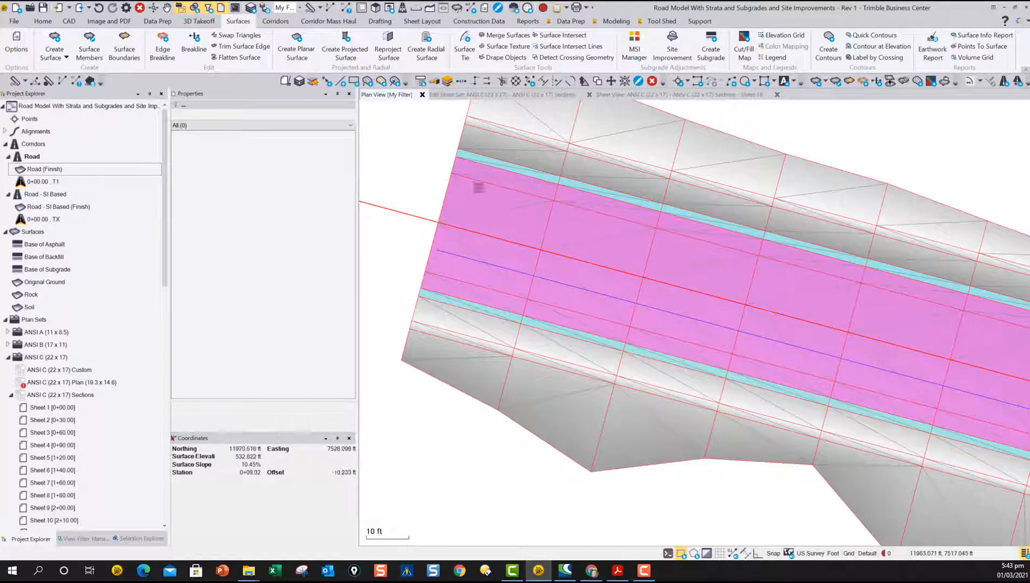
{"action": "left_click", "coordinate": [53, 182]}
{"action": "right_click", "coordinate": [52, 184]}
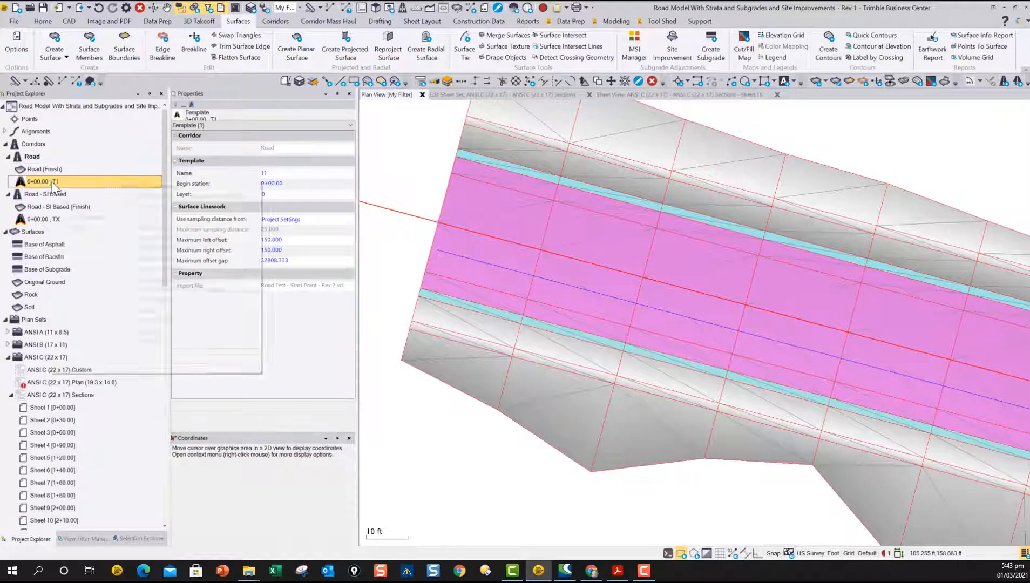
{"action": "left_click", "coordinate": [72, 203]}
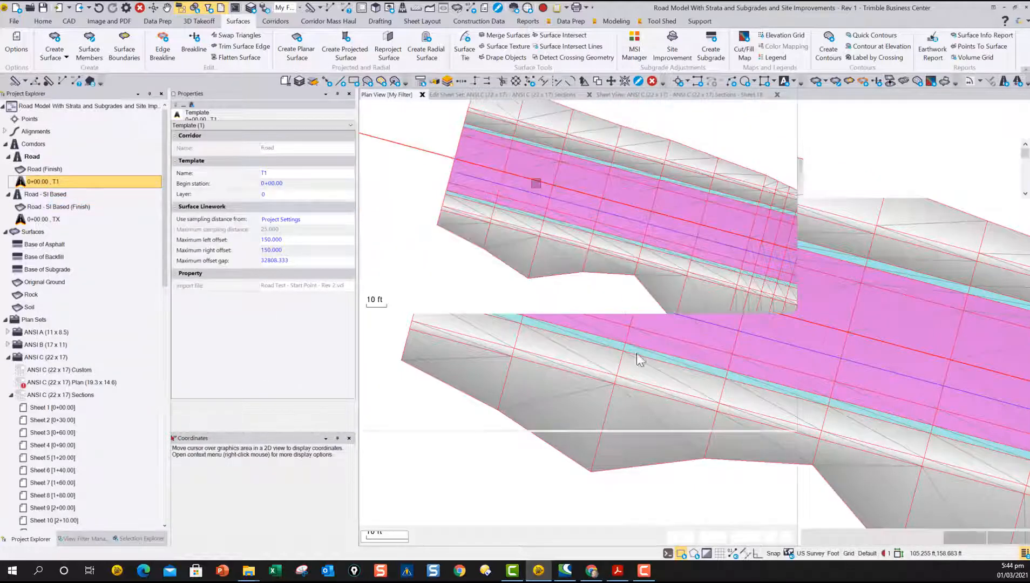
{"action": "scroll", "coordinate": [571, 371], "scroll_direction": "up", "scroll_amount": 5}
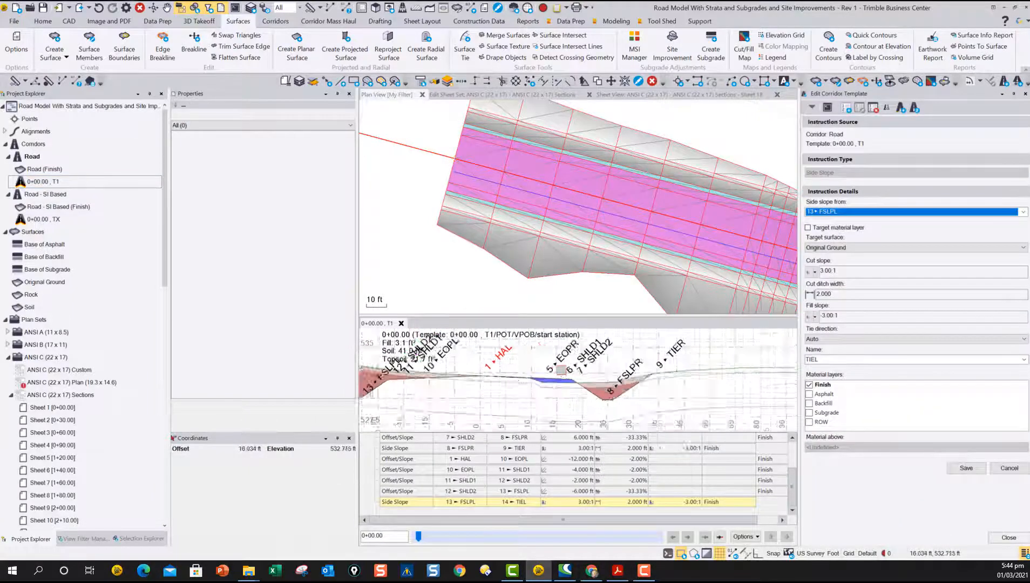
{"action": "middle_click_drag", "start_coordinate": [675, 377], "coordinate": [613, 391]}
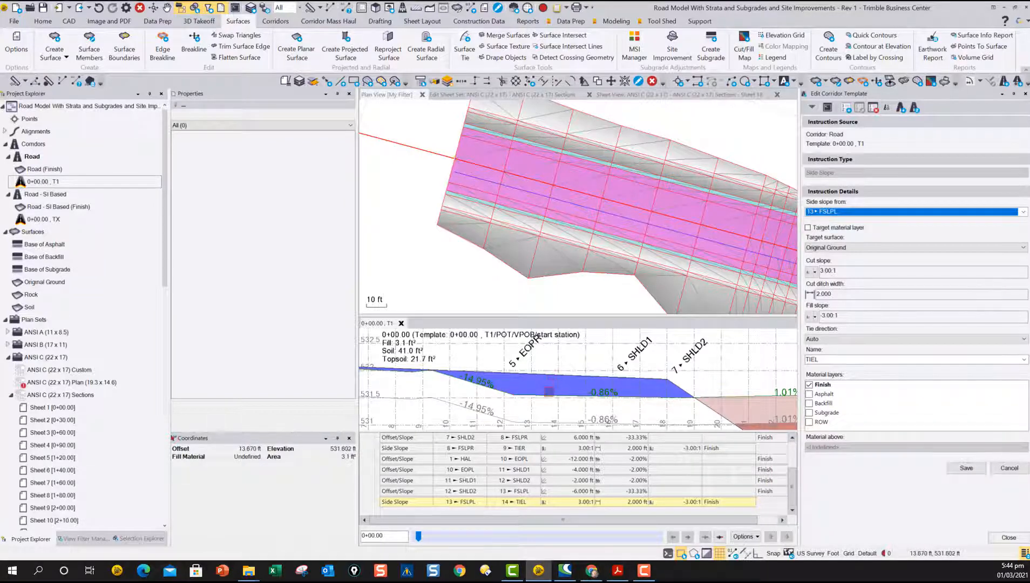
{"action": "scroll", "coordinate": [548, 391], "scroll_direction": "down", "scroll_amount": 5}
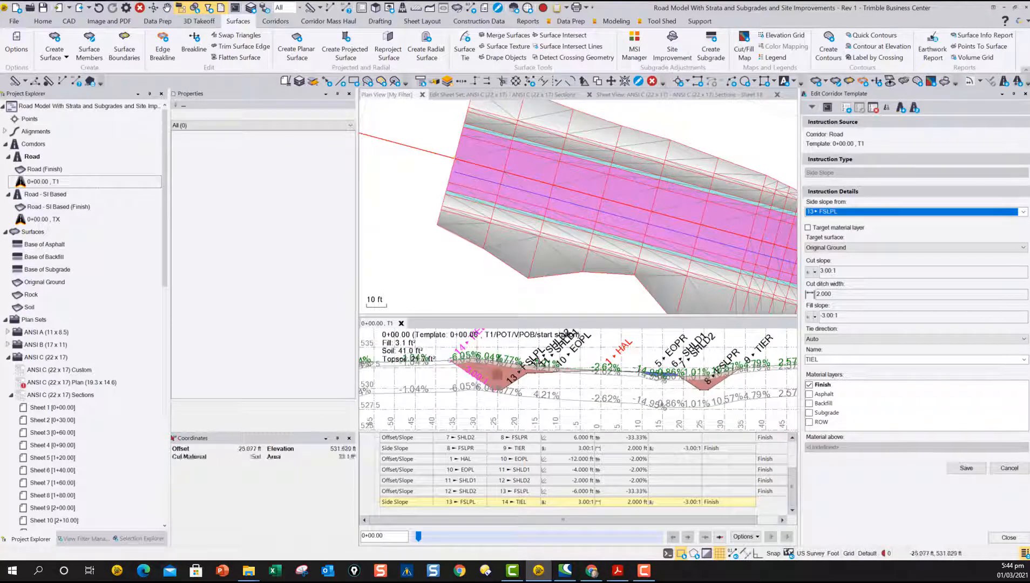
{"action": "left_click", "coordinate": [402, 324]}
Use the Surface Slicer to cut a section about 55 ft long across the Road corridor near station 0+64
{"action": "scroll", "coordinate": [572, 232], "scroll_direction": "up", "scroll_amount": 3}
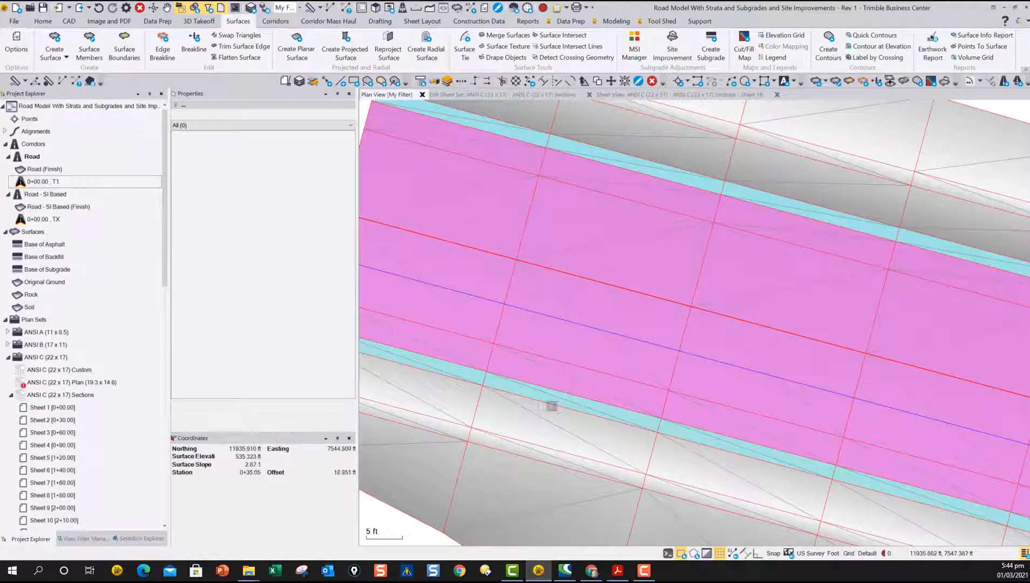
{"action": "scroll", "coordinate": [579, 408], "scroll_direction": "down", "scroll_amount": 4}
{"action": "middle_click_drag", "start_coordinate": [611, 373], "coordinate": [602, 338]}
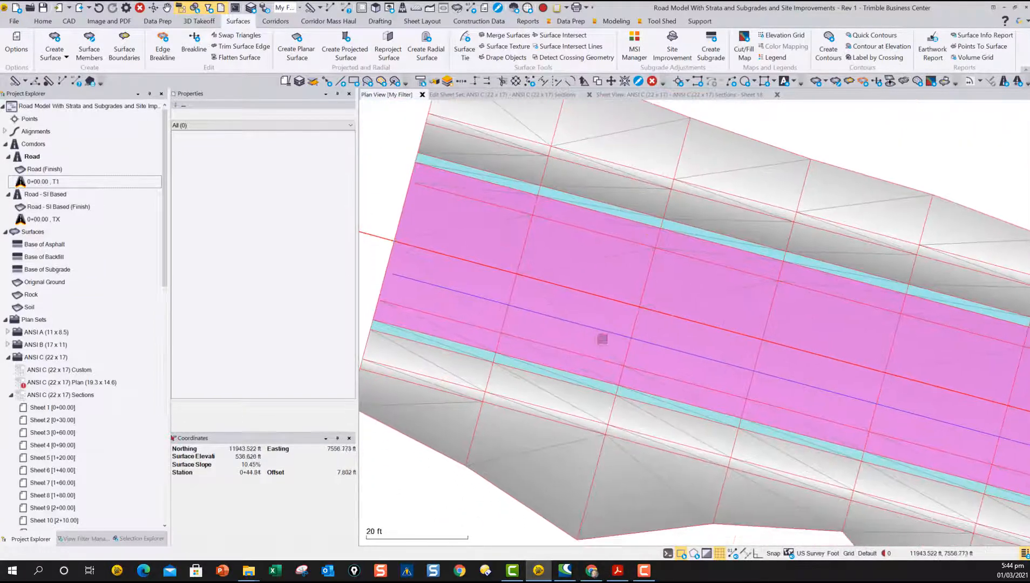
{"action": "left_click", "coordinate": [673, 46]}
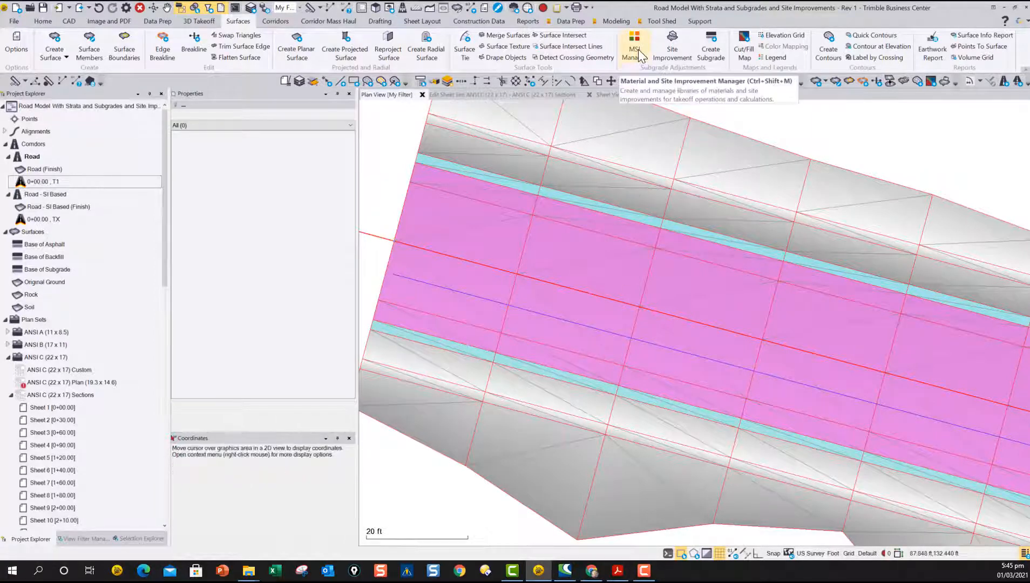
{"action": "left_click", "coordinate": [456, 9]}
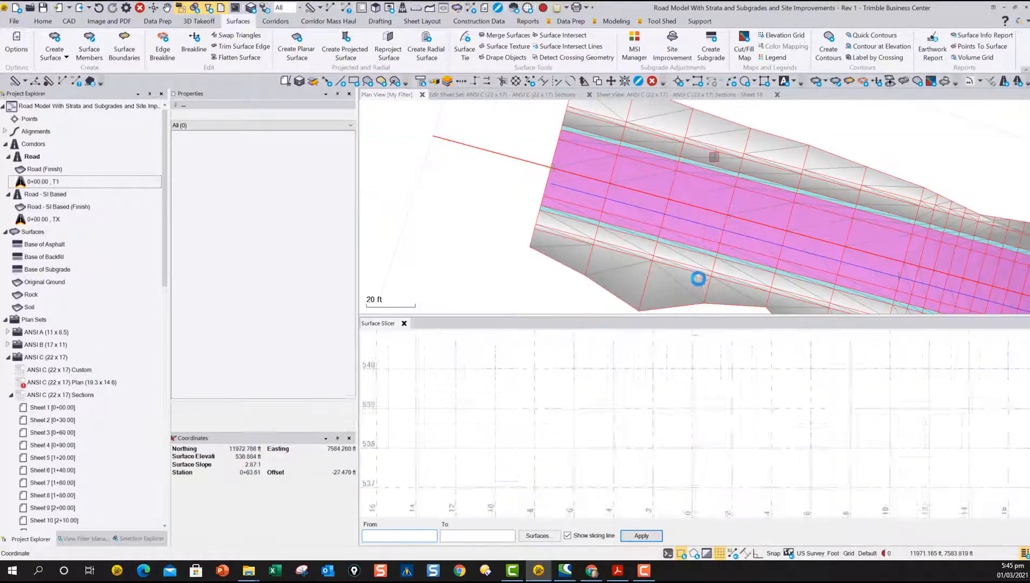
{"action": "left_click", "coordinate": [688, 279]}
{"action": "scroll", "coordinate": [507, 446], "scroll_direction": "up", "scroll_amount": 3}
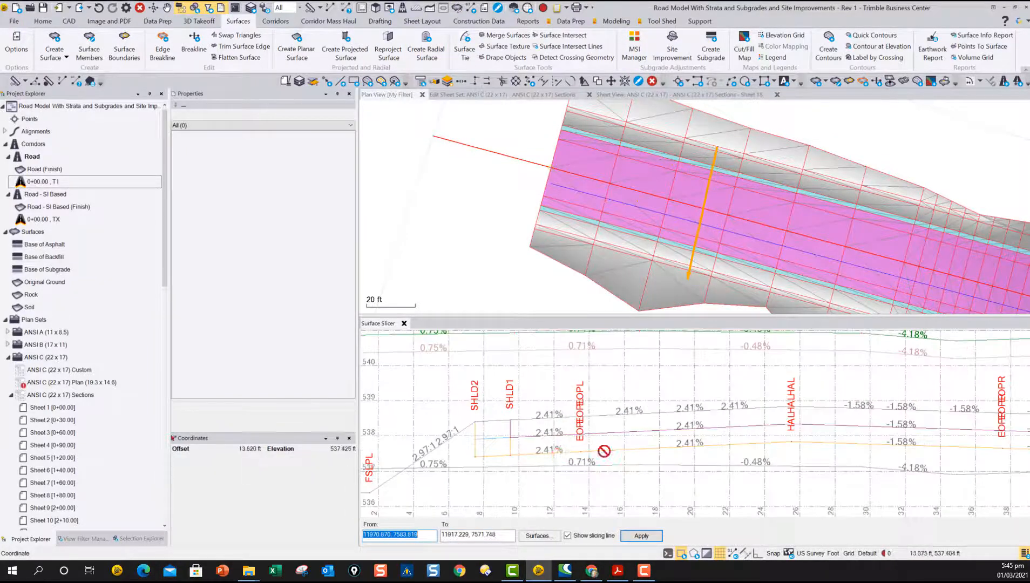
Examine the sliced finish, asphalt, backfill and subgrade layers between both shoulders and close the Surface Slicer view
{"action": "middle_click_drag", "start_coordinate": [603, 451], "coordinate": [576, 420]}
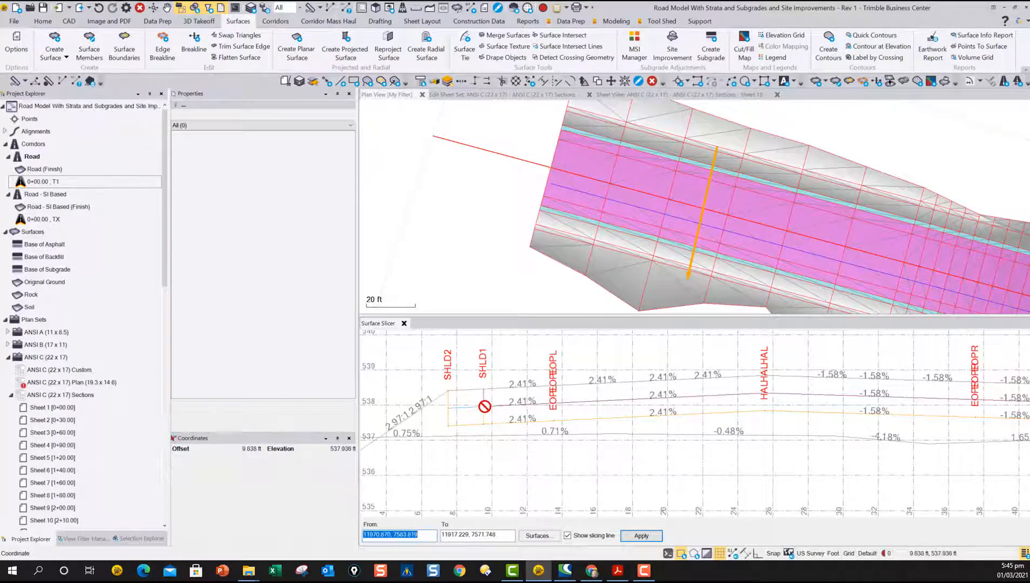
{"action": "scroll", "coordinate": [567, 419], "scroll_direction": "down", "scroll_amount": 2}
{"action": "middle_click_drag", "start_coordinate": [669, 423], "coordinate": [634, 404]}
{"action": "scroll", "coordinate": [833, 406], "scroll_direction": "up", "scroll_amount": 2}
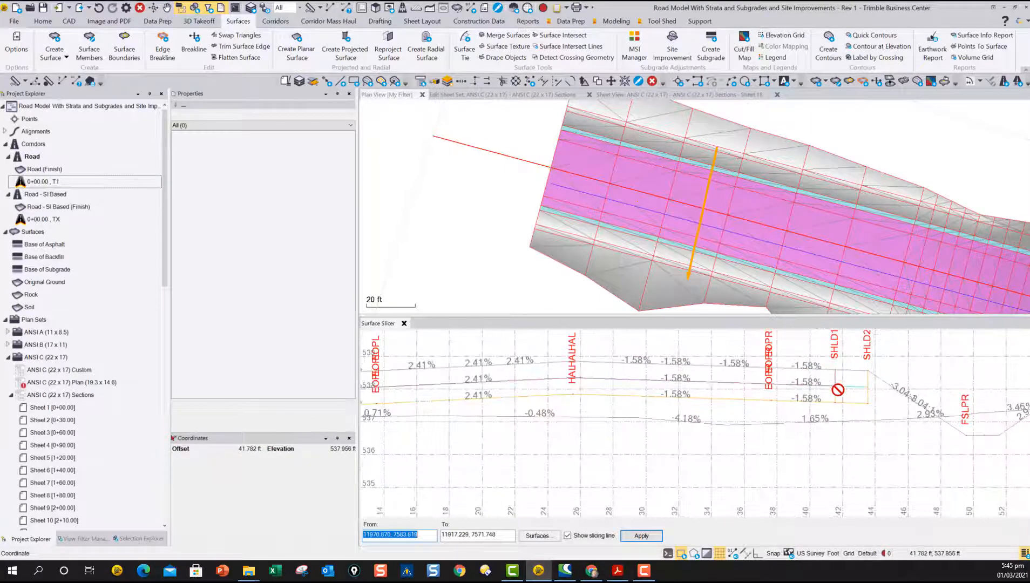
{"action": "scroll", "coordinate": [829, 390], "scroll_direction": "down", "scroll_amount": 2}
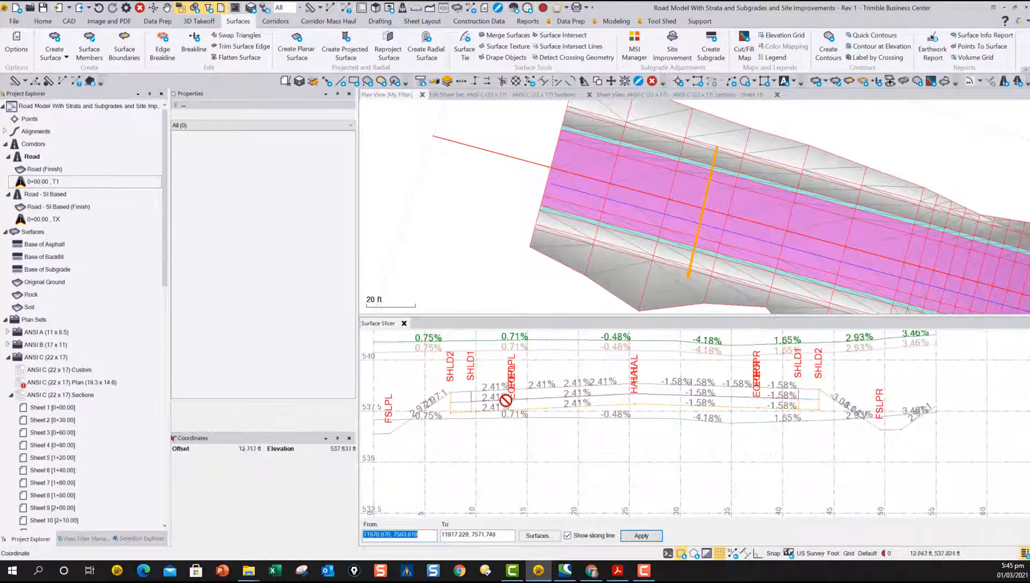
{"action": "middle_click_drag", "start_coordinate": [473, 398], "coordinate": [564, 390]}
{"action": "scroll", "coordinate": [564, 390], "scroll_direction": "up", "scroll_amount": 3}
{"action": "scroll", "coordinate": [528, 420], "scroll_direction": "down", "scroll_amount": 1}
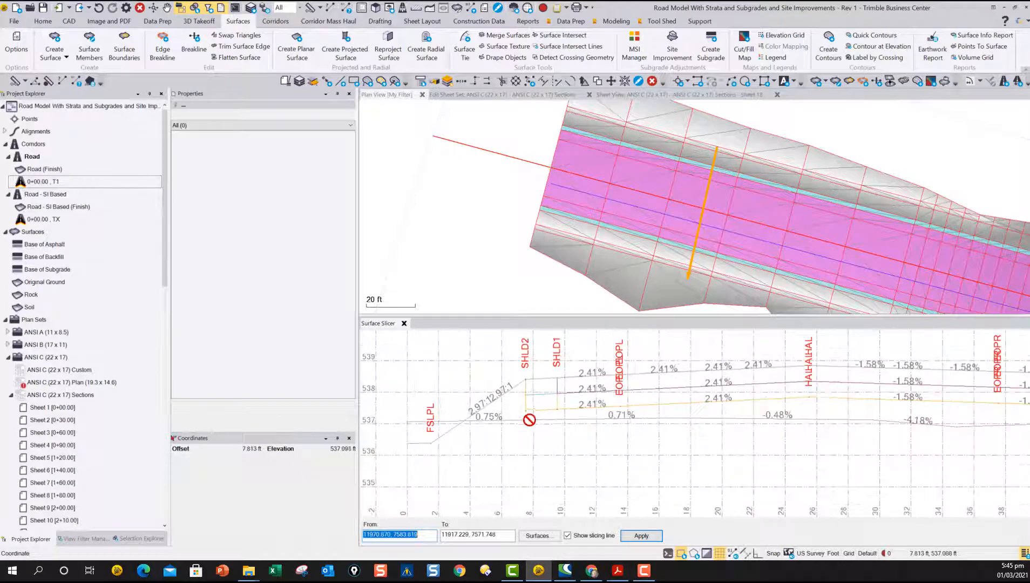
{"action": "middle_click_drag", "start_coordinate": [849, 403], "coordinate": [567, 399]}
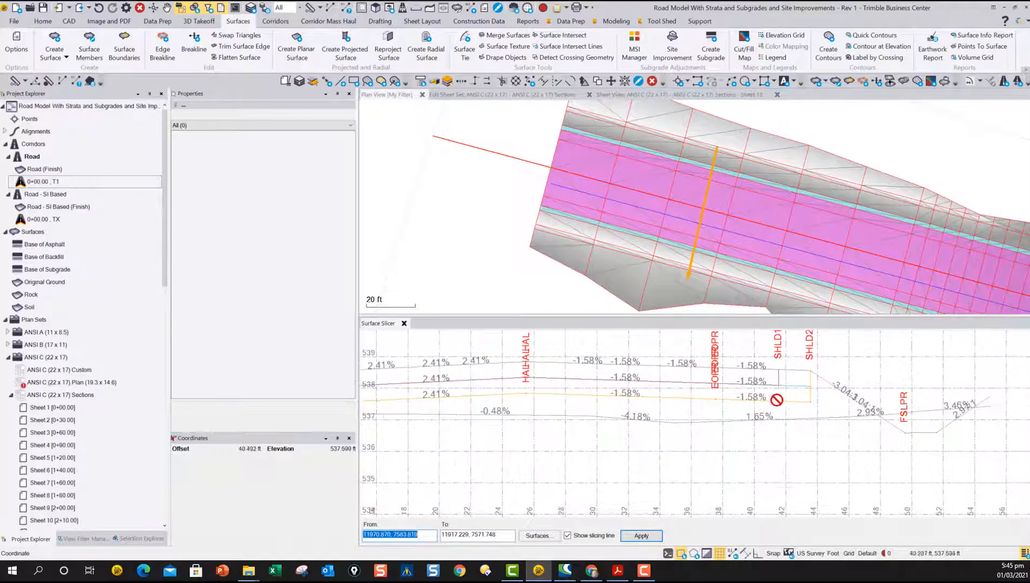
{"action": "scroll", "coordinate": [646, 405], "scroll_direction": "down", "scroll_amount": 2}
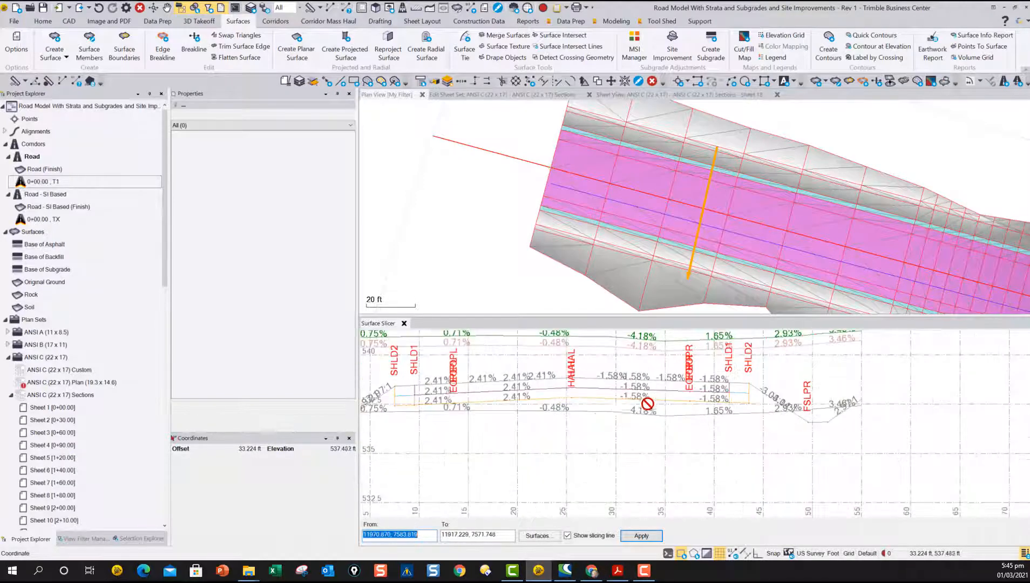
{"action": "scroll", "coordinate": [432, 401], "scroll_direction": "up", "scroll_amount": 2}
{"action": "scroll", "coordinate": [432, 401], "scroll_direction": "up", "scroll_amount": 1}
{"action": "middle_click_drag", "start_coordinate": [432, 401], "coordinate": [533, 378]}
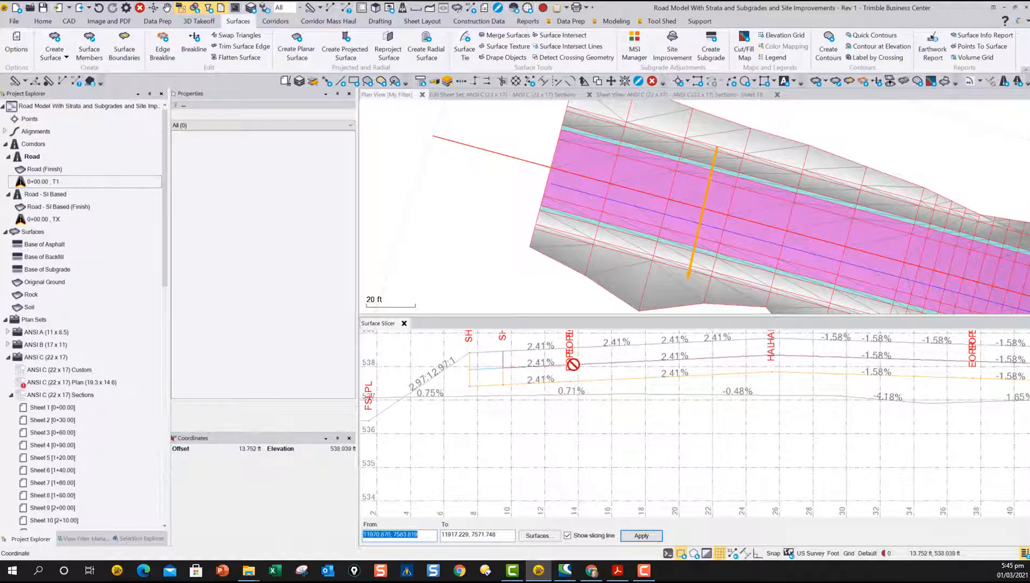
{"action": "scroll", "coordinate": [574, 351], "scroll_direction": "down", "scroll_amount": 3}
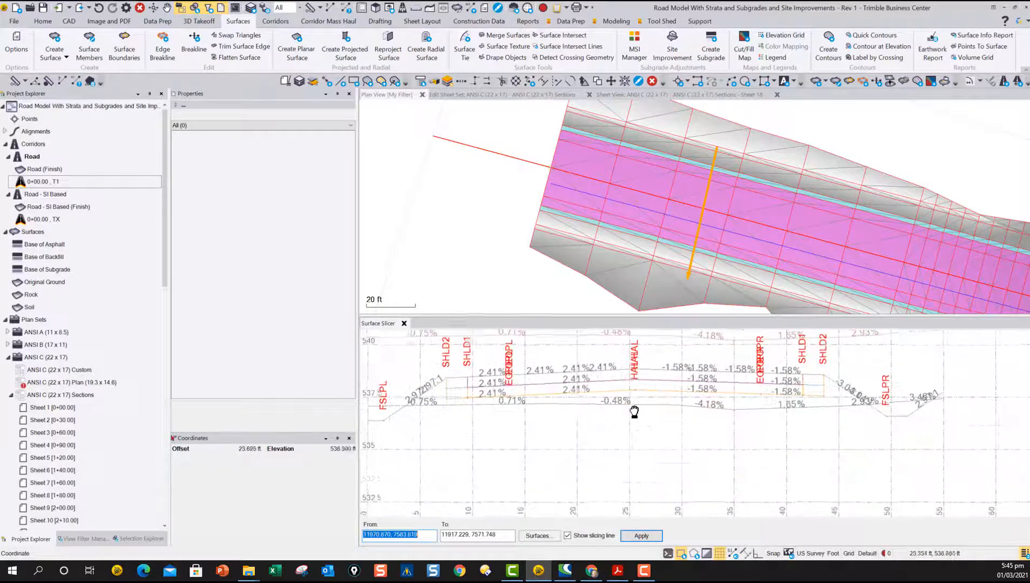
{"action": "scroll", "coordinate": [763, 427], "scroll_direction": "down", "scroll_amount": 2}
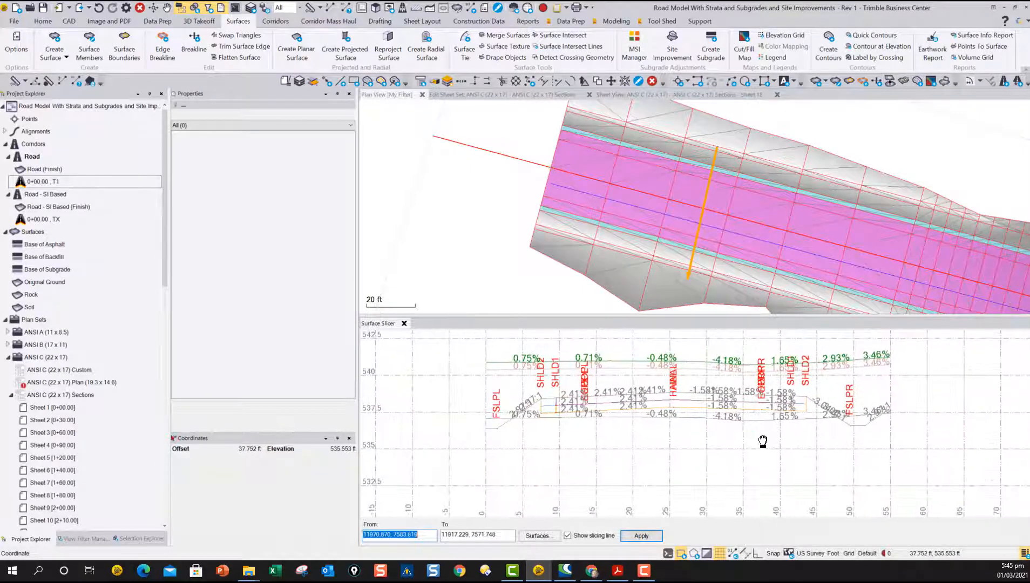
{"action": "left_click", "coordinate": [403, 323]}
Open the Road - SI Based corridor for editing to show its alignments and reference surfaces
{"action": "scroll", "coordinate": [603, 365], "scroll_direction": "up", "scroll_amount": 2}
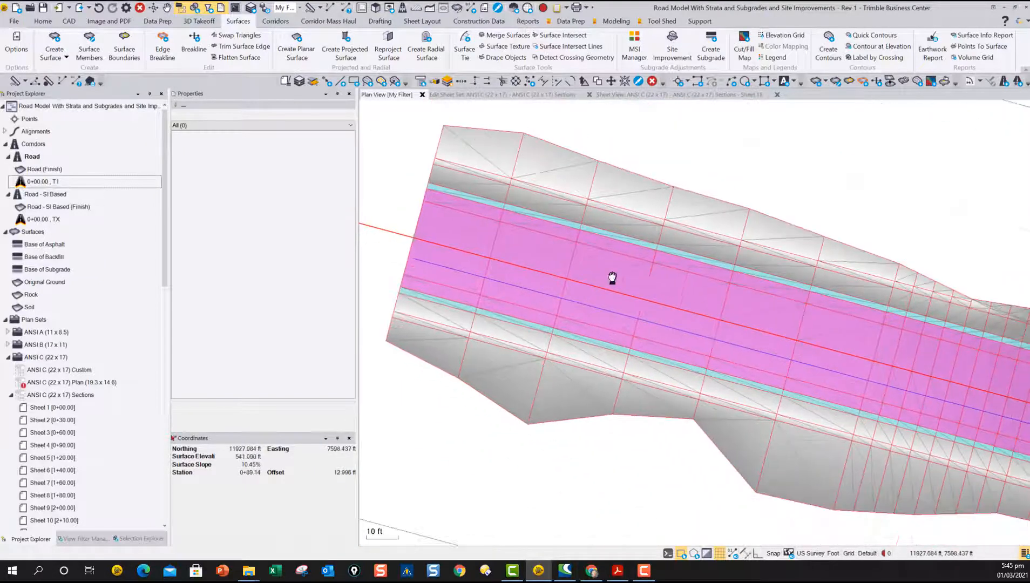
{"action": "scroll", "coordinate": [612, 278], "scroll_direction": "down", "scroll_amount": 6}
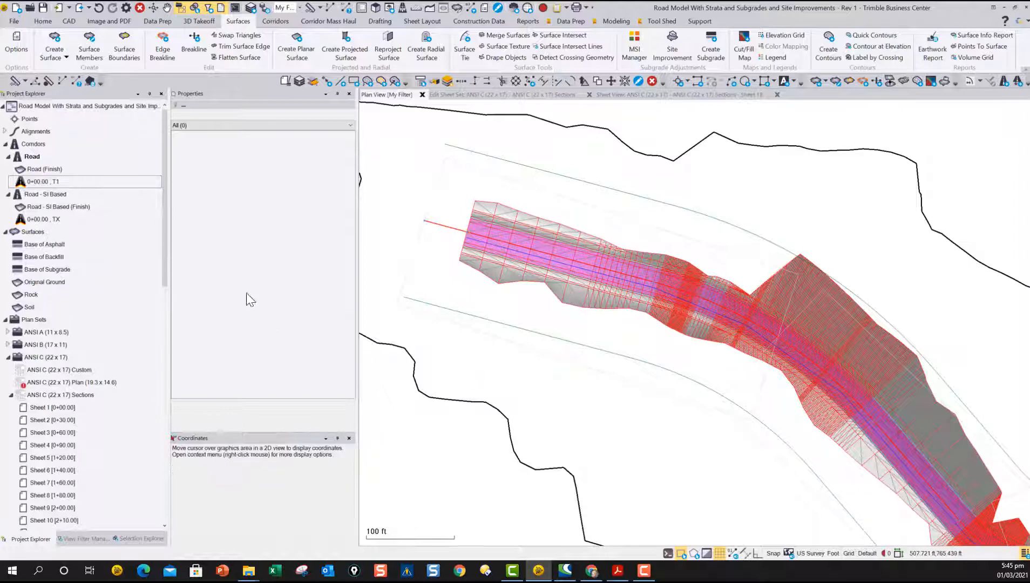
{"action": "left_click", "coordinate": [59, 196]}
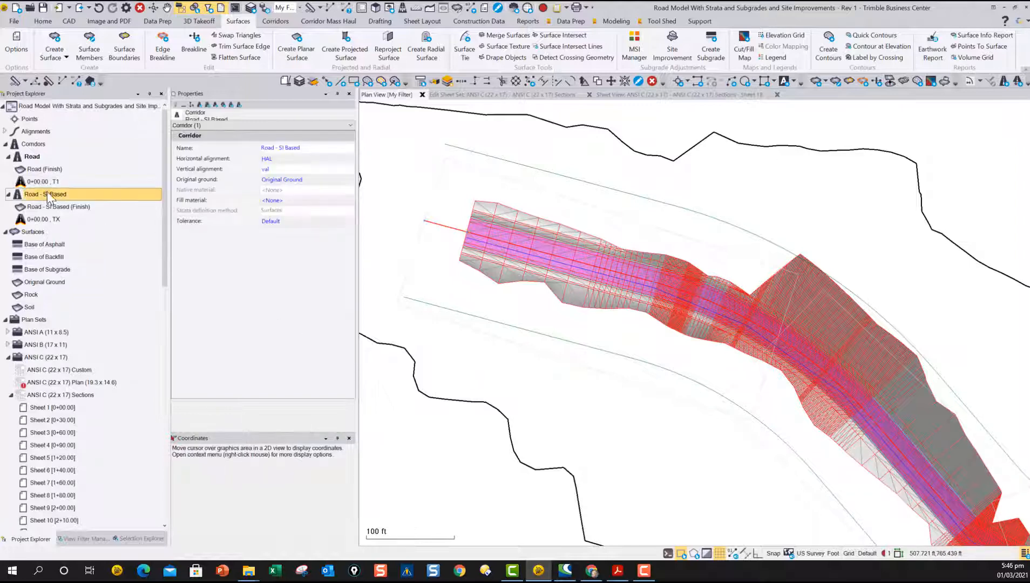
{"action": "right_click", "coordinate": [47, 193]}
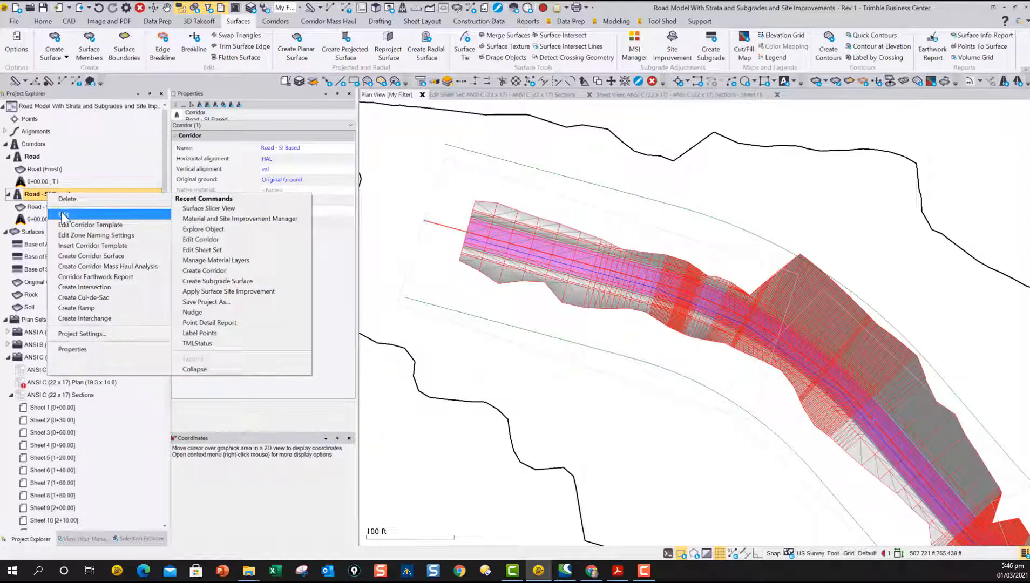
{"action": "left_click", "coordinate": [63, 216]}
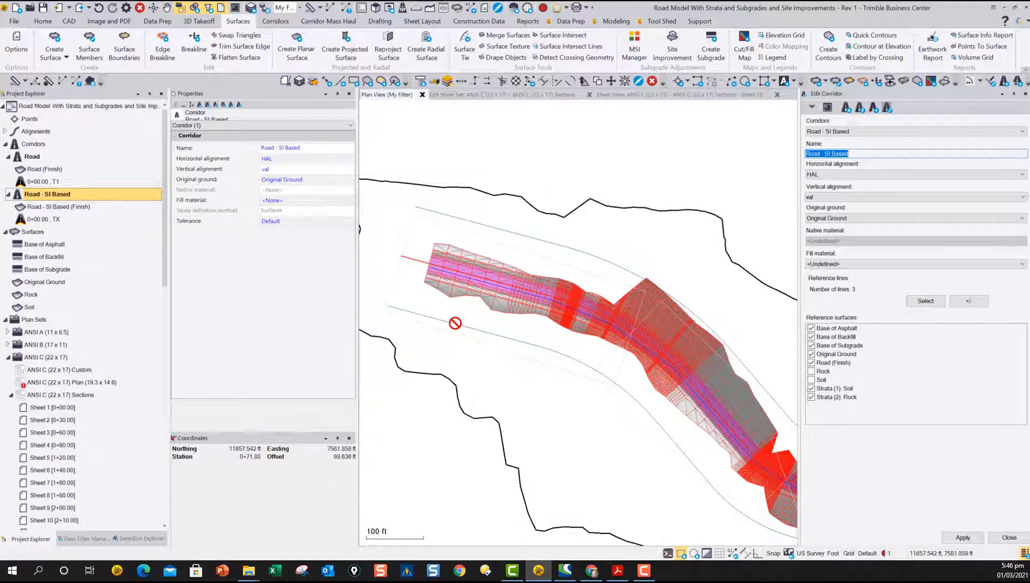
Examine the Road - SI Based corridor along its length in the plan view and close the corridor editor
{"action": "scroll", "coordinate": [429, 264], "scroll_direction": "up", "scroll_amount": 3}
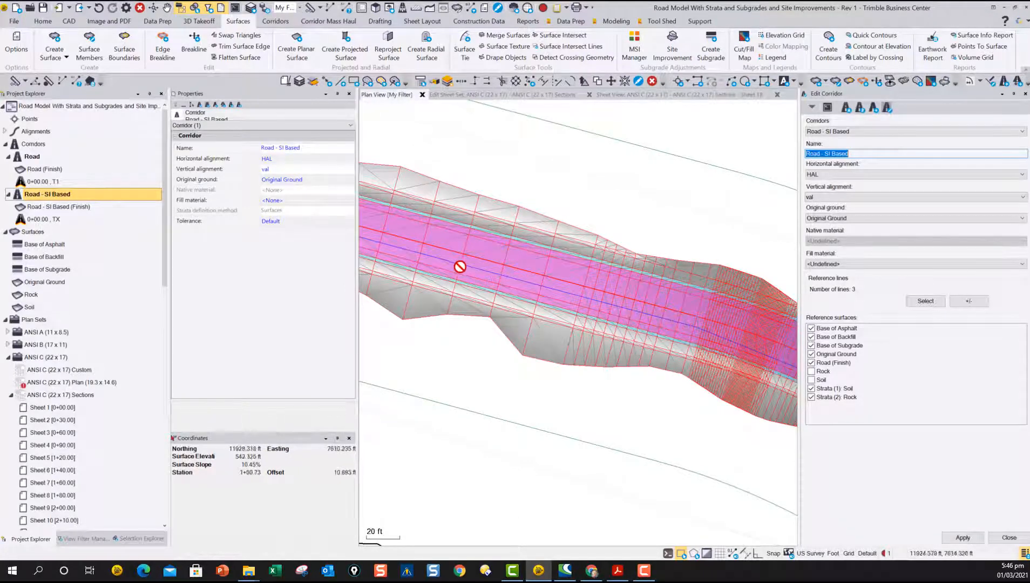
{"action": "scroll", "coordinate": [693, 321], "scroll_direction": "down", "scroll_amount": 3}
{"action": "scroll", "coordinate": [699, 341], "scroll_direction": "down", "scroll_amount": 3}
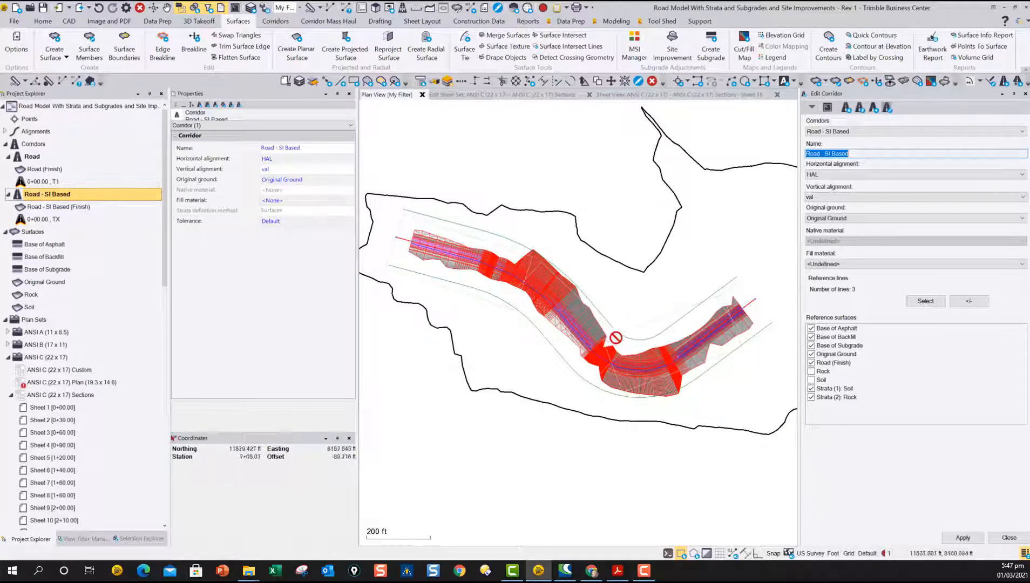
{"action": "left_click", "coordinate": [1015, 542]}
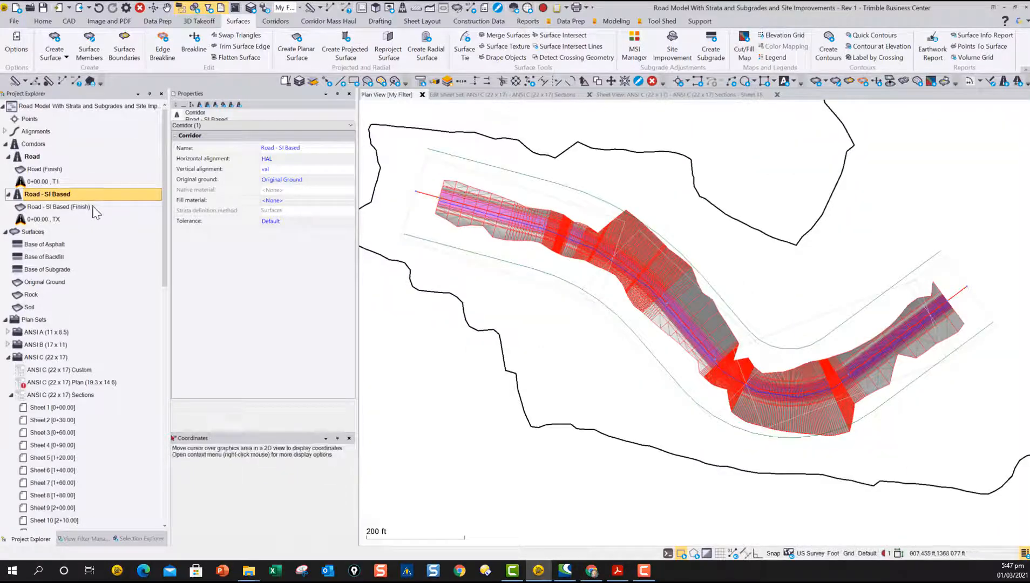
Open template TX at station 0+00.00 of the Road - SI Based corridor for editing
{"action": "left_click", "coordinate": [44, 218]}
{"action": "right_click", "coordinate": [45, 218]}
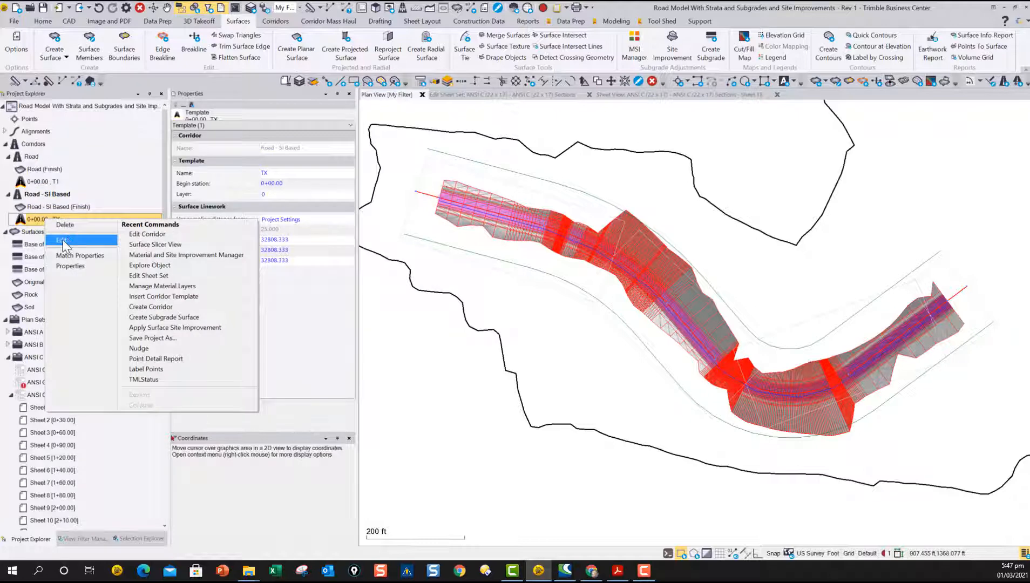
{"action": "left_click", "coordinate": [62, 239]}
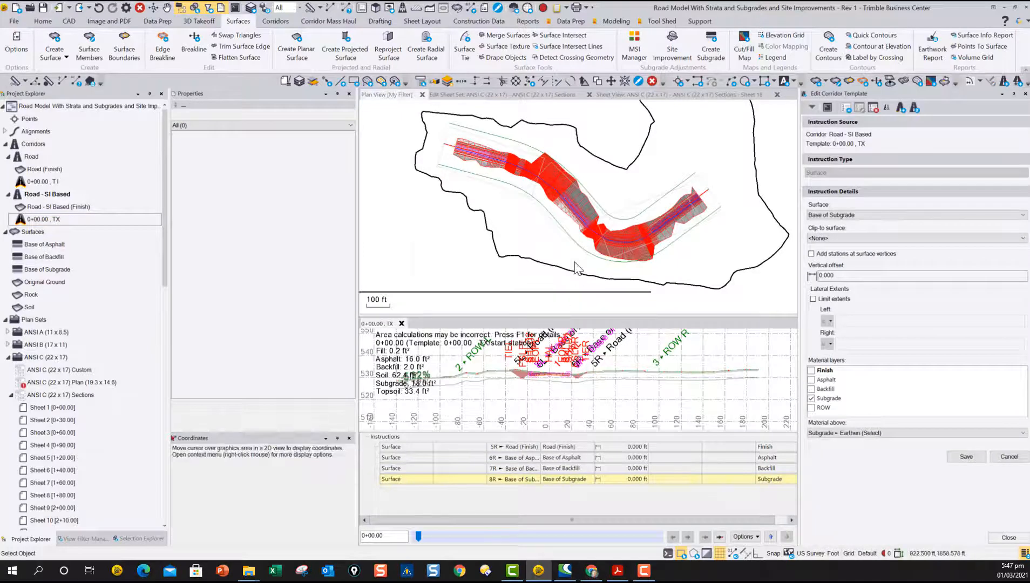
{"action": "left_click", "coordinate": [599, 290]}
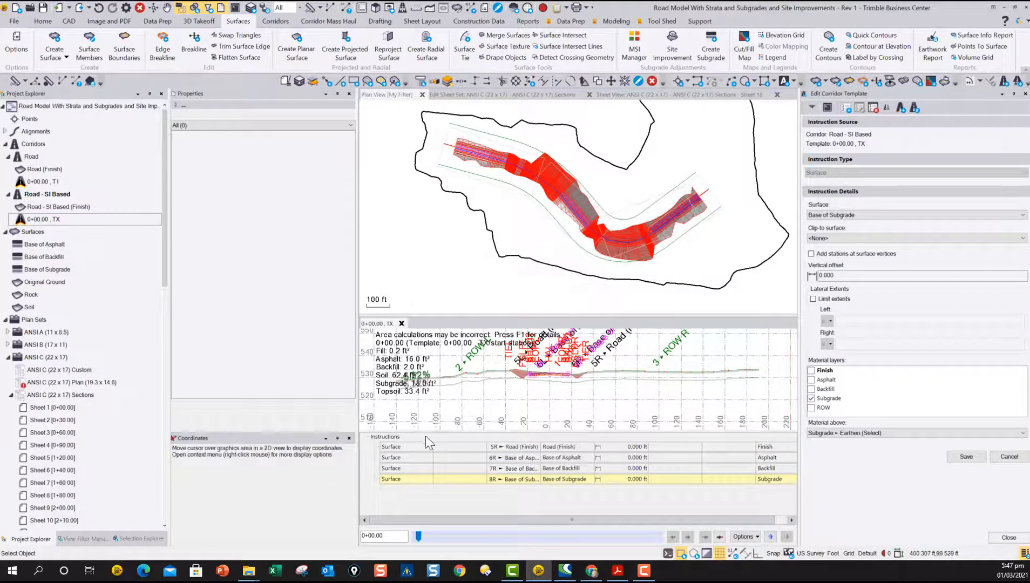
Review the Road (Finish) and Base of Asphalt surface instructions with their material layers in the cross-section at 0+00.00
{"action": "left_click", "coordinate": [392, 447]}
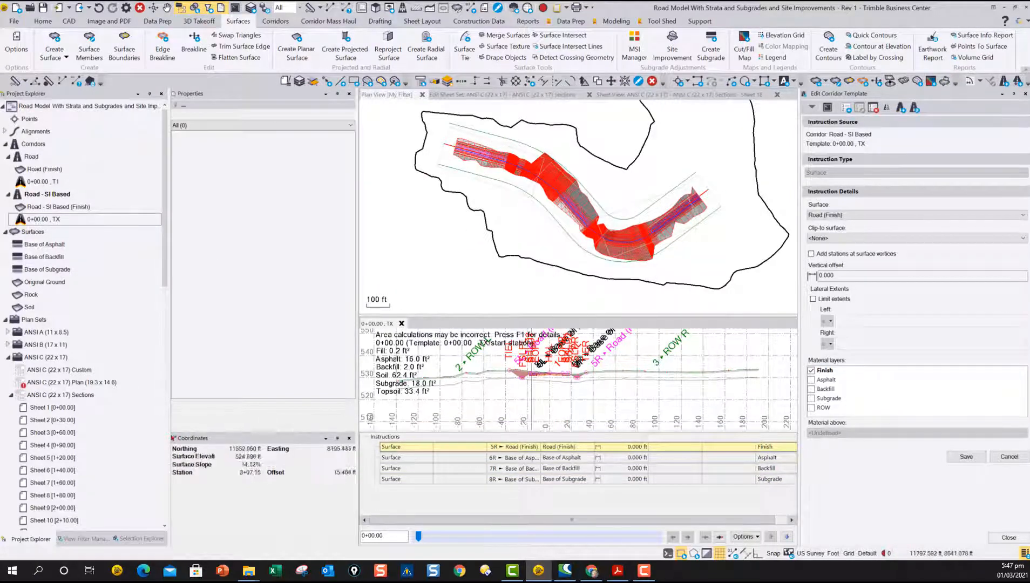
{"action": "left_click", "coordinate": [518, 459]}
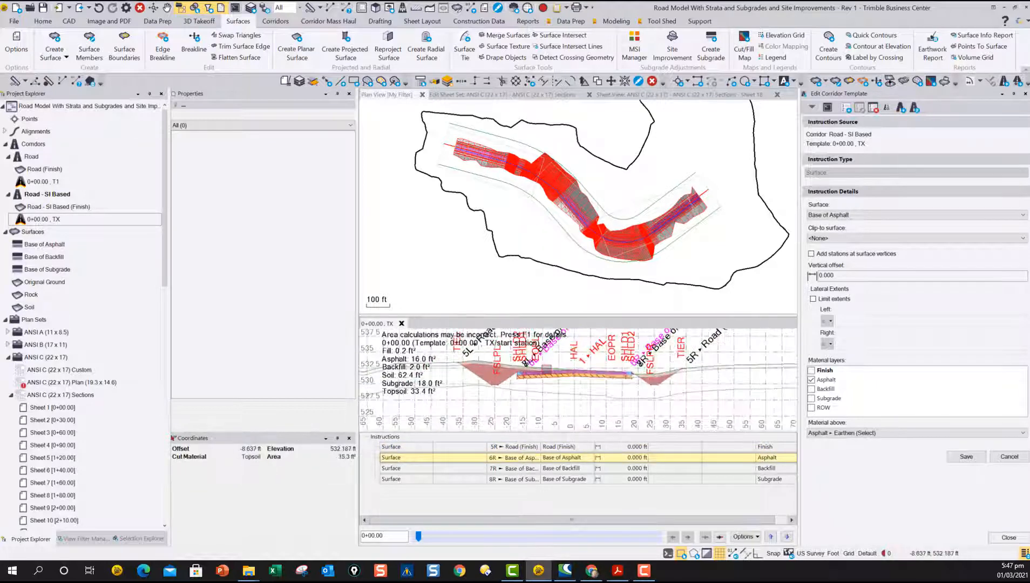
{"action": "scroll", "coordinate": [544, 368], "scroll_direction": "up", "scroll_amount": 5}
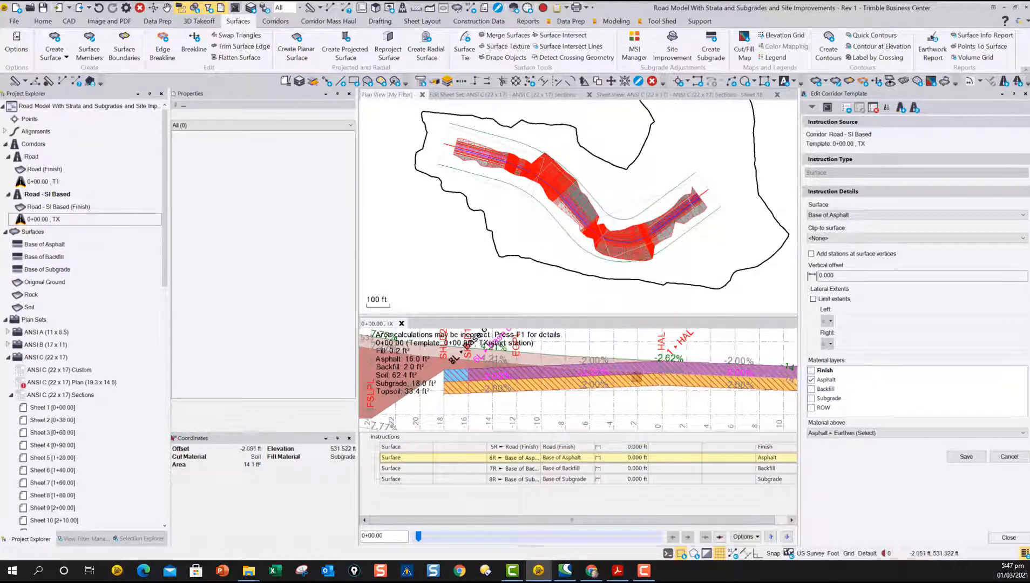
{"action": "scroll", "coordinate": [629, 377], "scroll_direction": "down", "scroll_amount": 2}
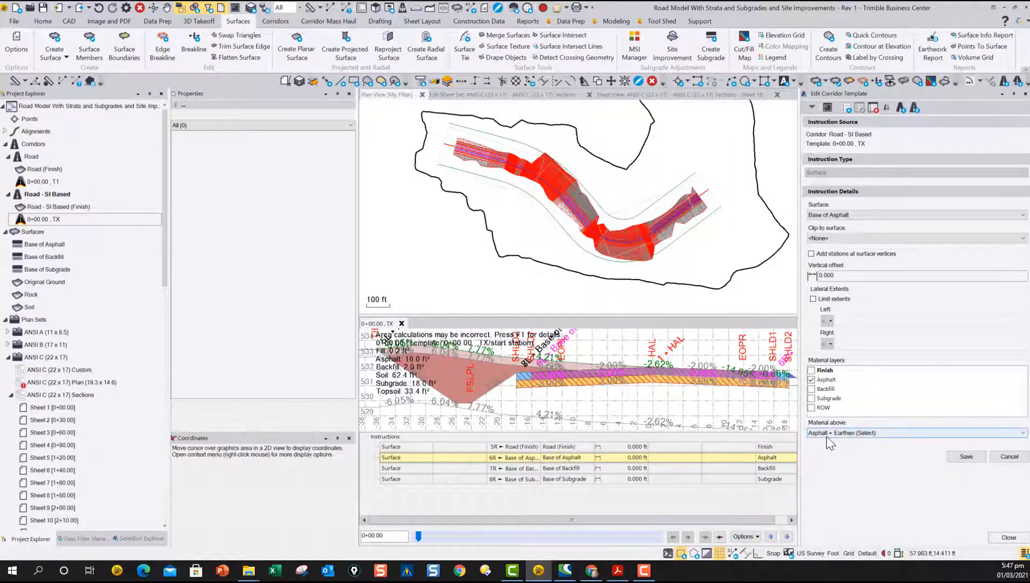
Review the Base of Backfill surface instruction and examine the backfill at both shoulders of the cross-section
{"action": "left_click", "coordinate": [402, 469]}
{"action": "scroll", "coordinate": [501, 338], "scroll_direction": "up", "scroll_amount": 3}
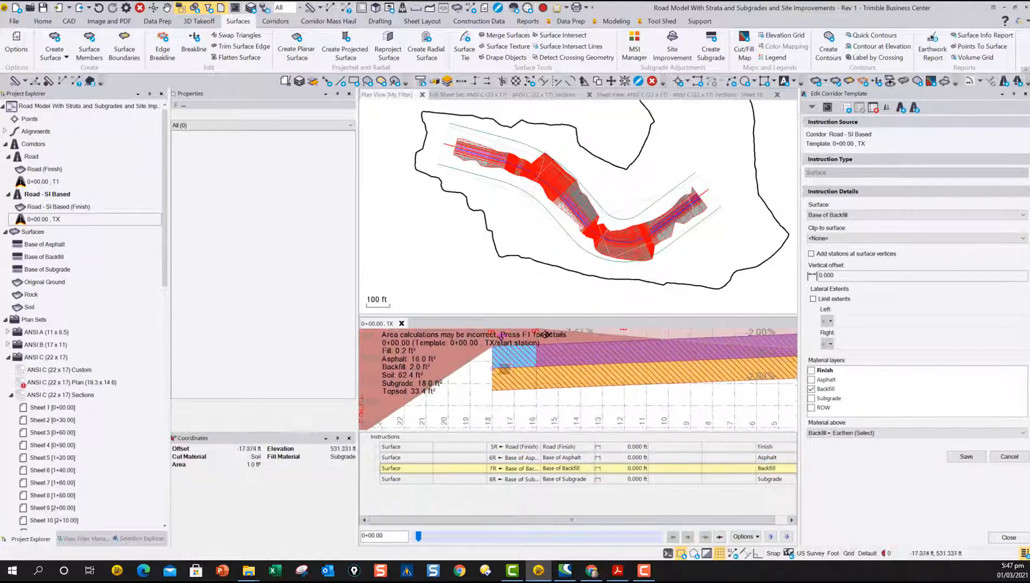
{"action": "scroll", "coordinate": [501, 335], "scroll_direction": "down", "scroll_amount": 3}
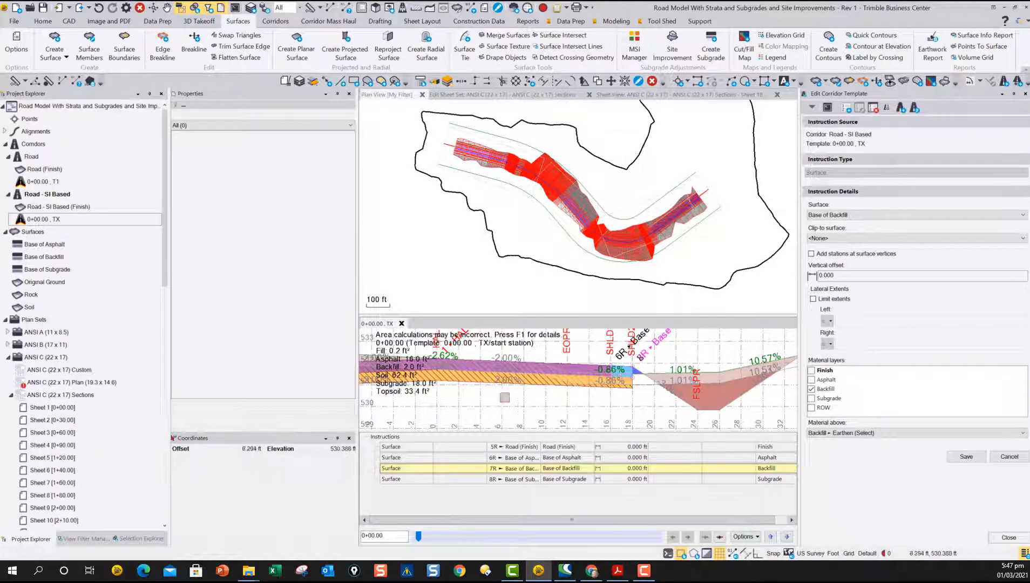
{"action": "middle_click_drag", "start_coordinate": [504, 396], "coordinate": [614, 380]}
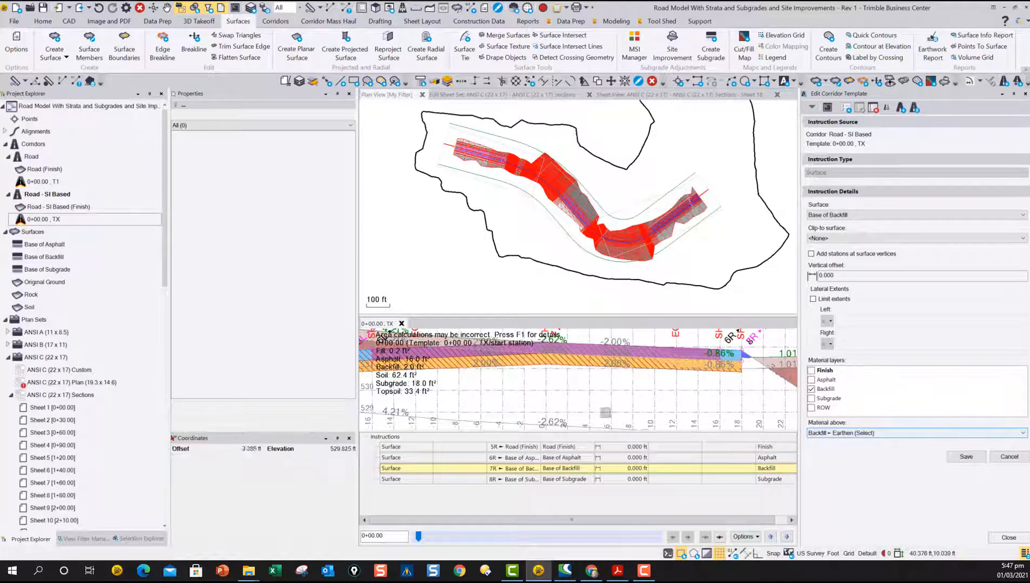
{"action": "middle_click_drag", "start_coordinate": [652, 390], "coordinate": [744, 370]}
Review the Base of Subgrade surface instruction and examine the subgrade layer across the full road width
{"action": "double_click", "coordinate": [398, 479]}
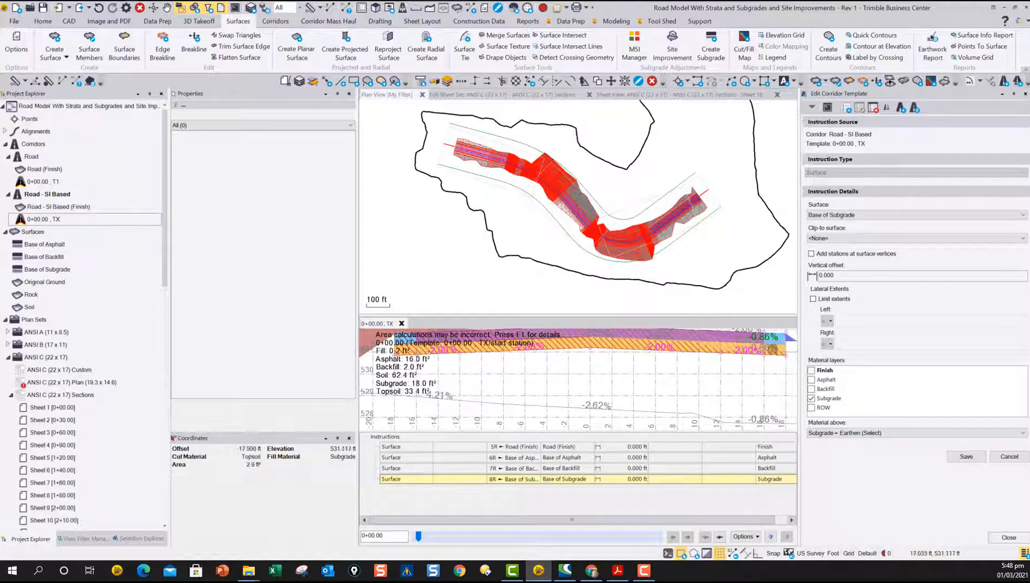
{"action": "scroll", "coordinate": [559, 355], "scroll_direction": "down", "scroll_amount": 2}
{"action": "middle_click_drag", "start_coordinate": [586, 358], "coordinate": [585, 374]}
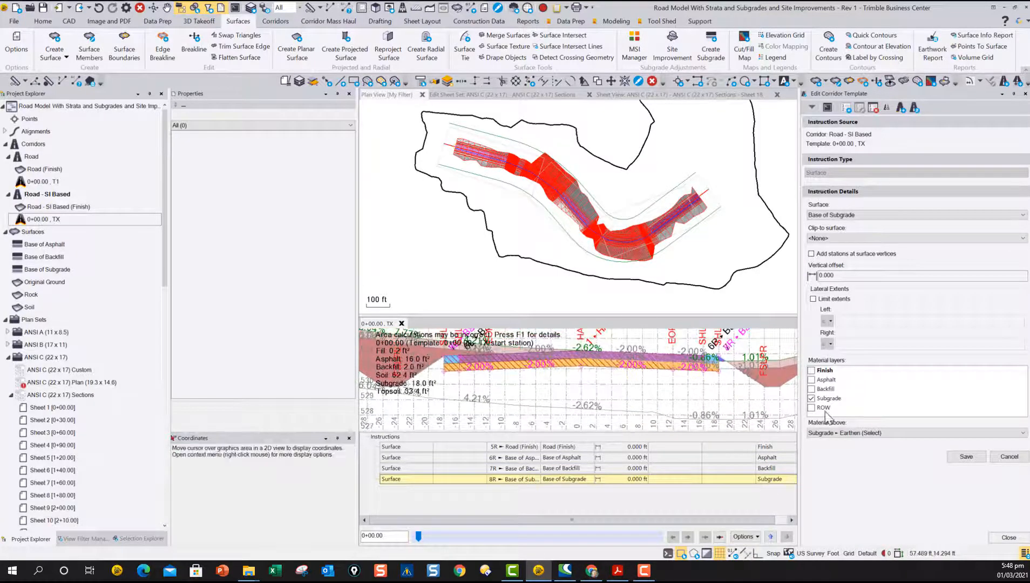
{"action": "scroll", "coordinate": [436, 333], "scroll_direction": "up", "scroll_amount": 2}
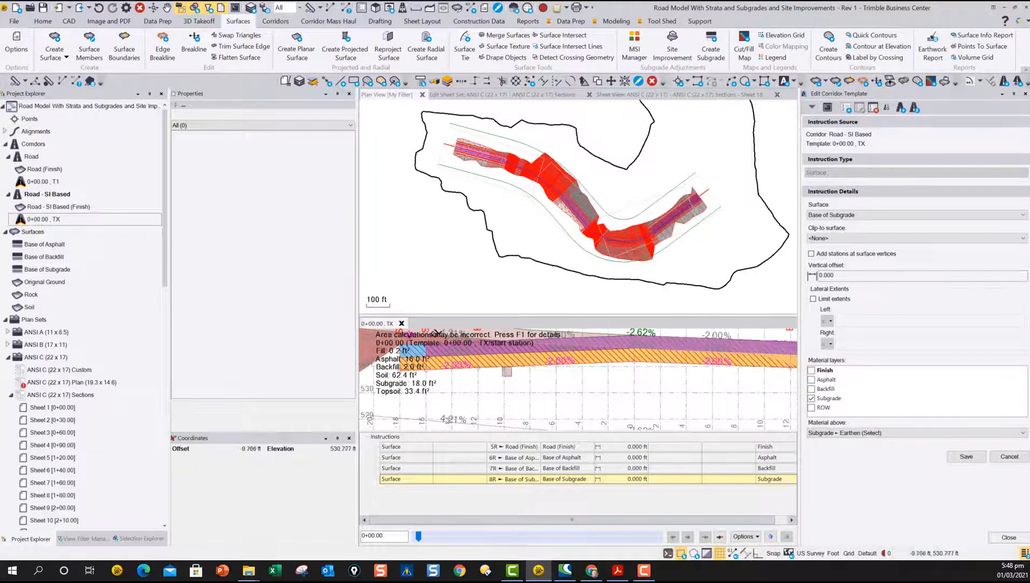
Highlight the Base of Subgrade, Base of Asphalt and Base of Backfill surface lines in turn in the cross-section
{"action": "left_click", "coordinate": [568, 368]}
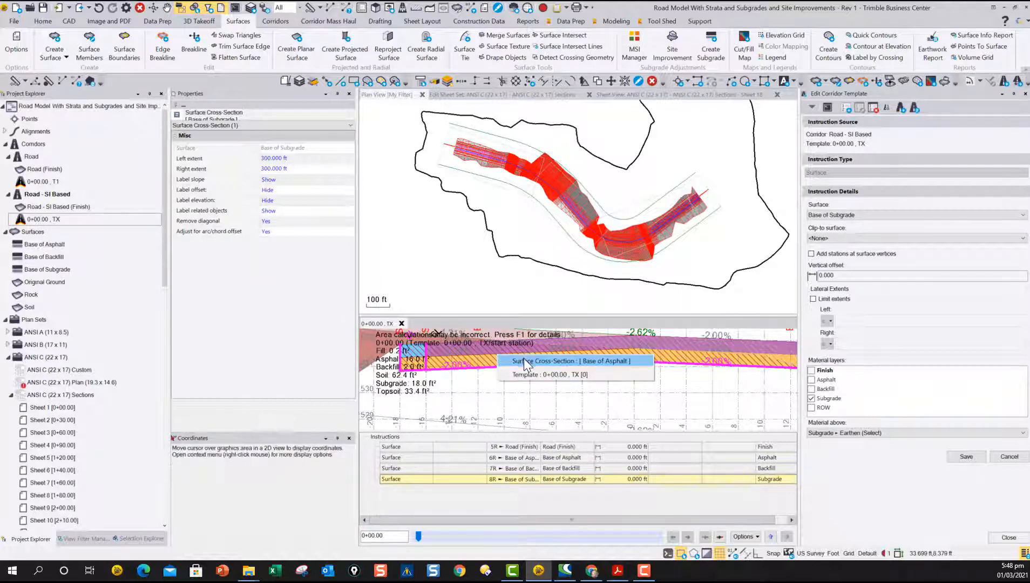
{"action": "left_click", "coordinate": [544, 363]}
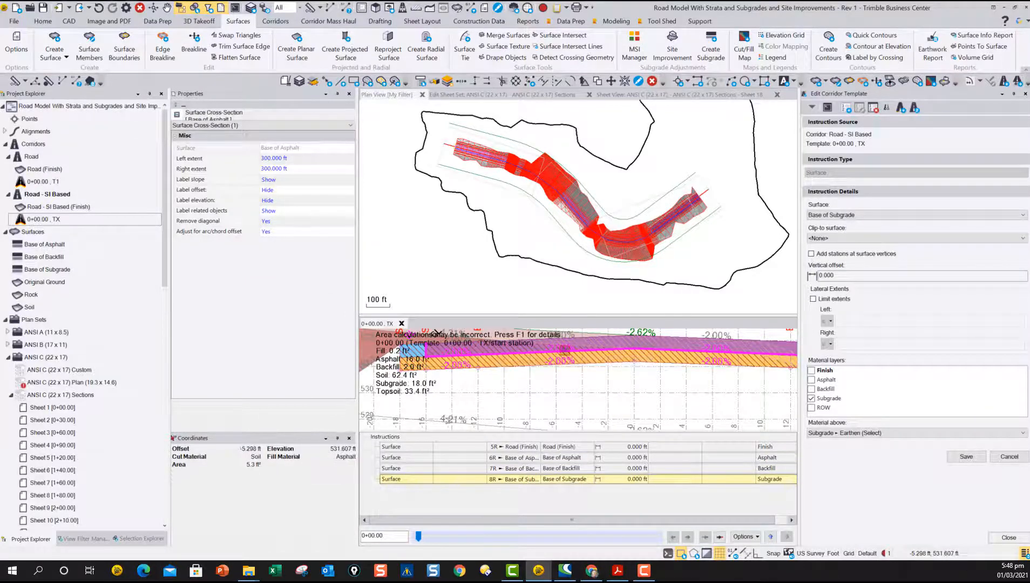
{"action": "scroll", "coordinate": [577, 356], "scroll_direction": "down", "scroll_amount": 1}
{"action": "middle_click_drag", "start_coordinate": [579, 357], "coordinate": [567, 372]}
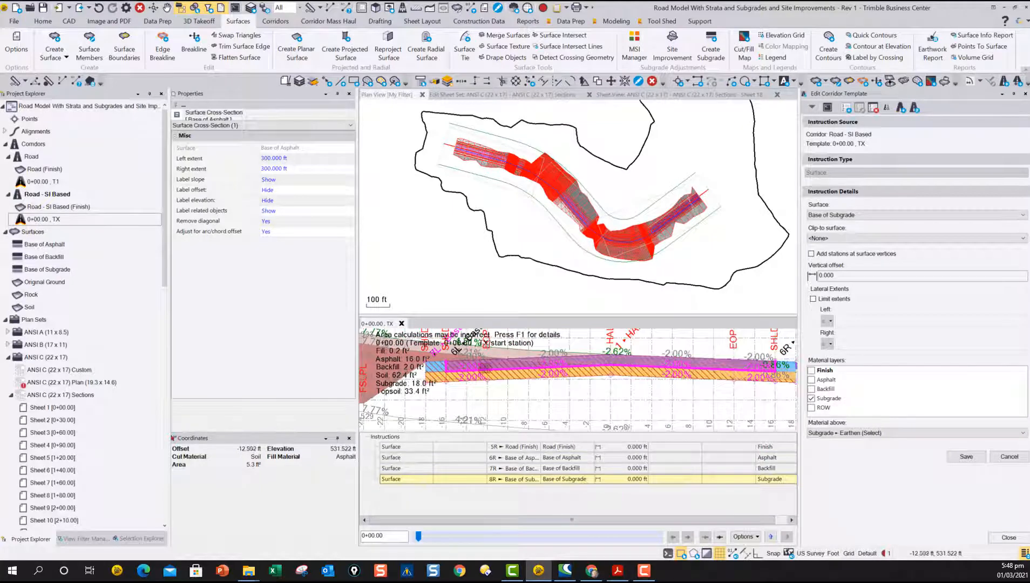
{"action": "scroll", "coordinate": [431, 375], "scroll_direction": "up", "scroll_amount": 2}
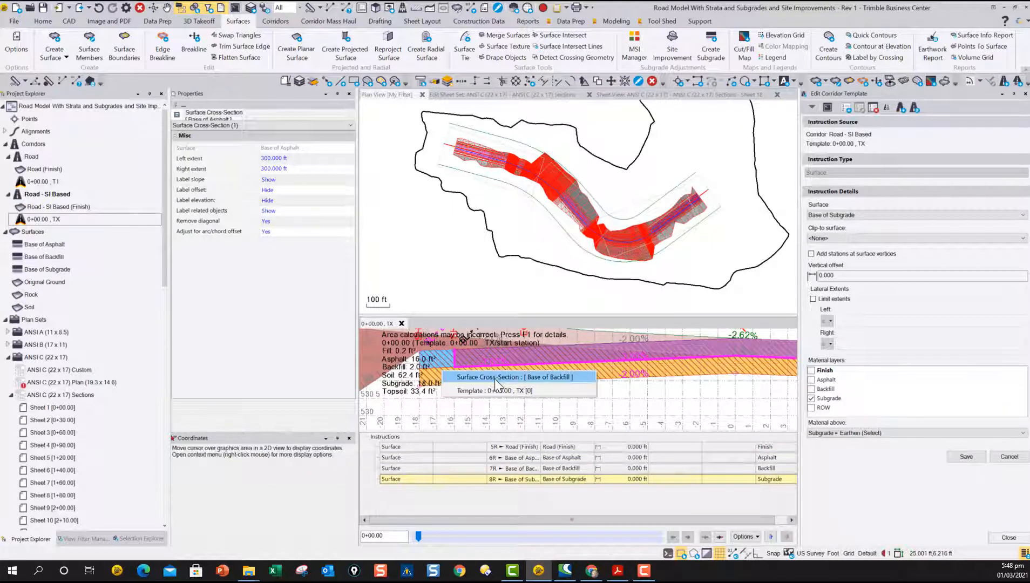
{"action": "left_click", "coordinate": [438, 364]}
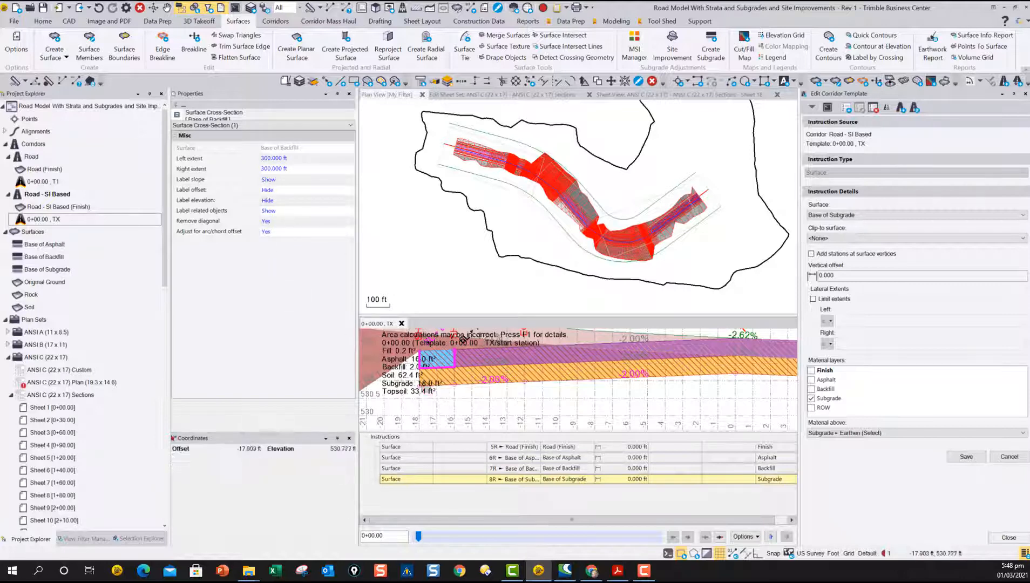
Examine closely the outer edge of the backfill and subgrade at the left shoulder of the cross-section
{"action": "scroll", "coordinate": [507, 351], "scroll_direction": "up", "scroll_amount": 3}
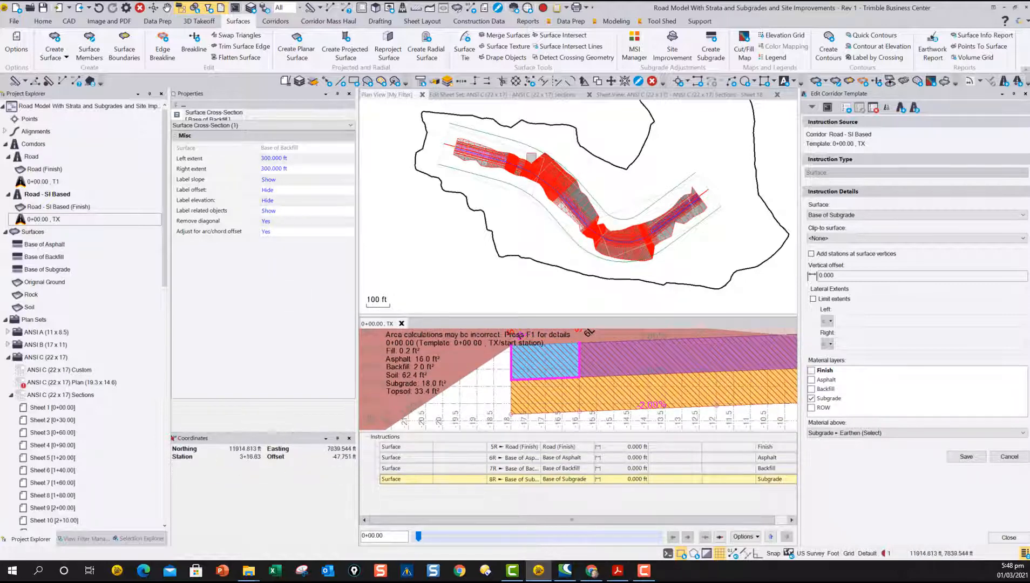
{"action": "scroll", "coordinate": [505, 205], "scroll_direction": "up", "scroll_amount": 3}
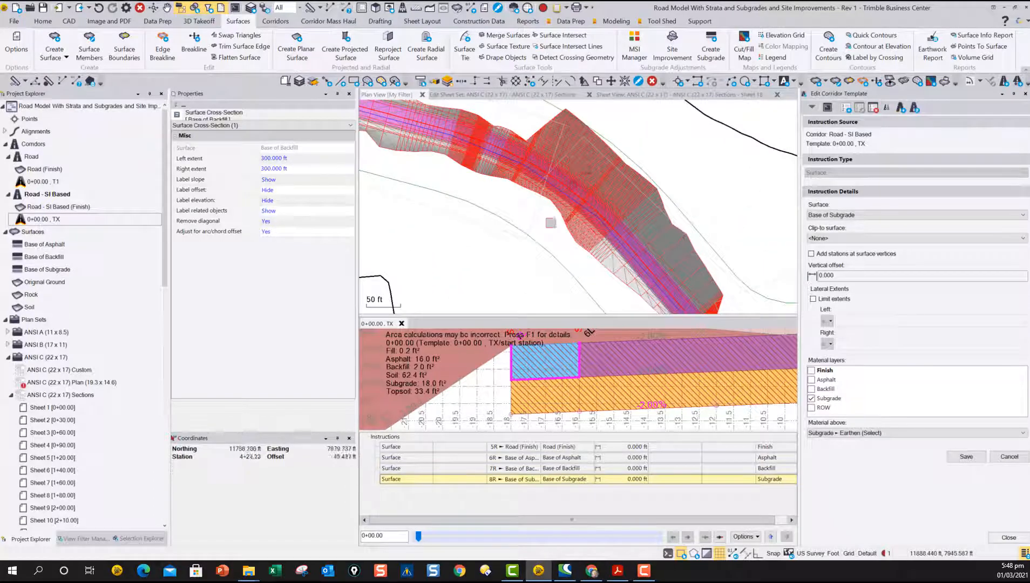
{"action": "scroll", "coordinate": [517, 331], "scroll_direction": "up", "scroll_amount": 5}
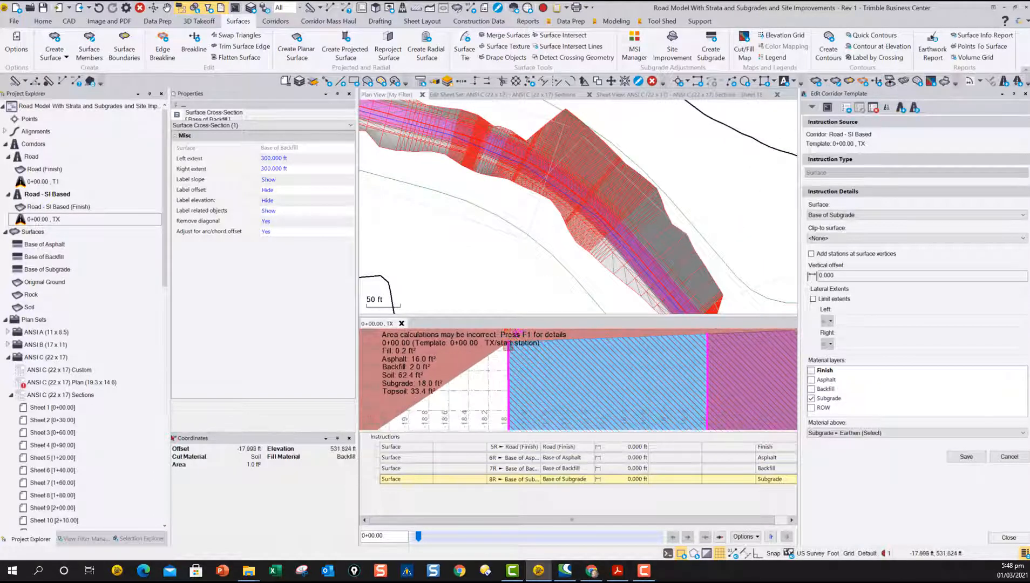
{"action": "scroll", "coordinate": [517, 332], "scroll_direction": "down", "scroll_amount": 5}
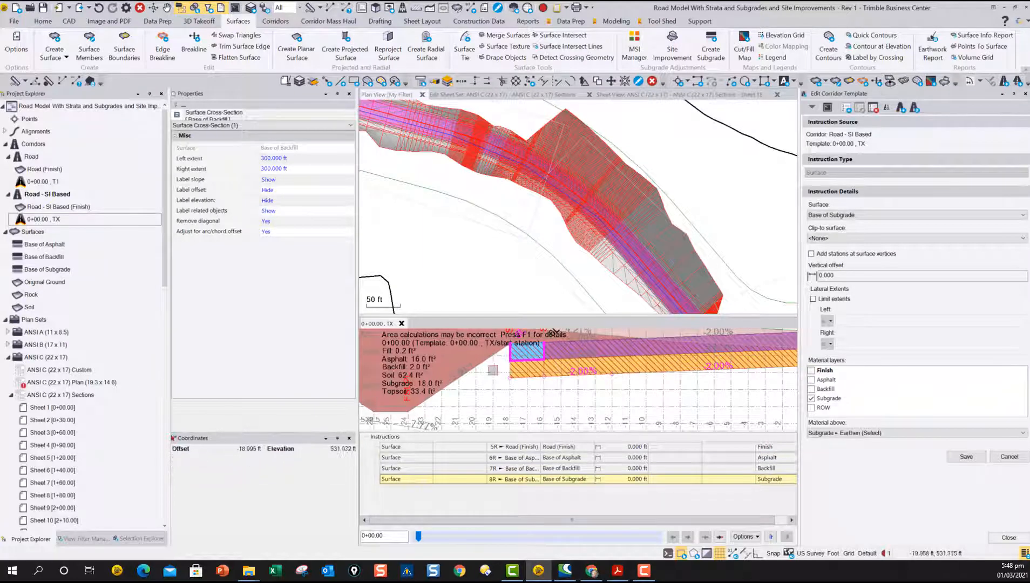
{"action": "scroll", "coordinate": [551, 386], "scroll_direction": "down", "scroll_amount": 3}
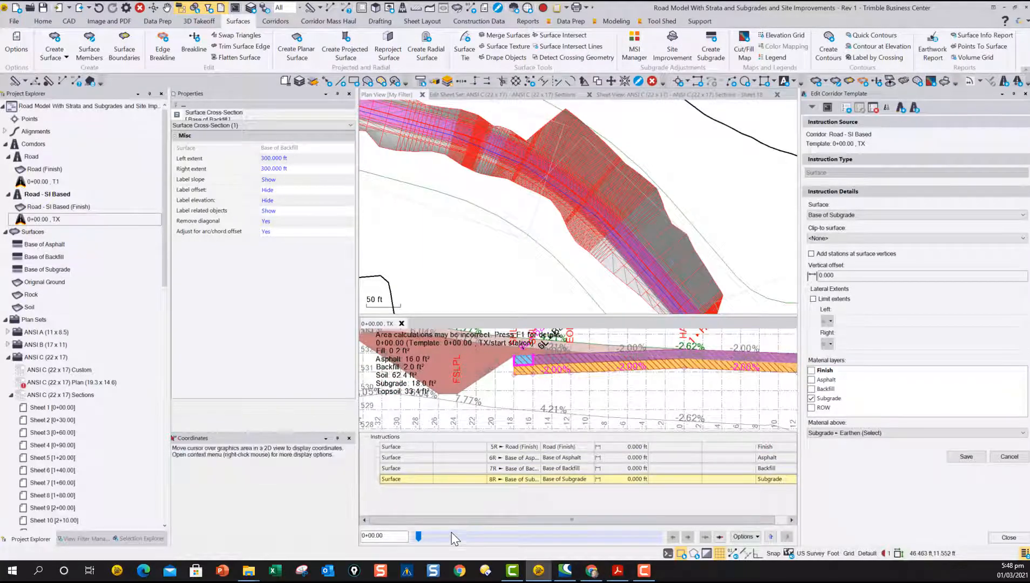
Move the template cross-section to station 3+17.50, examine its layers at the shoulders and close the template view
{"action": "left_click_drag", "start_coordinate": [418, 536], "coordinate": [479, 536]}
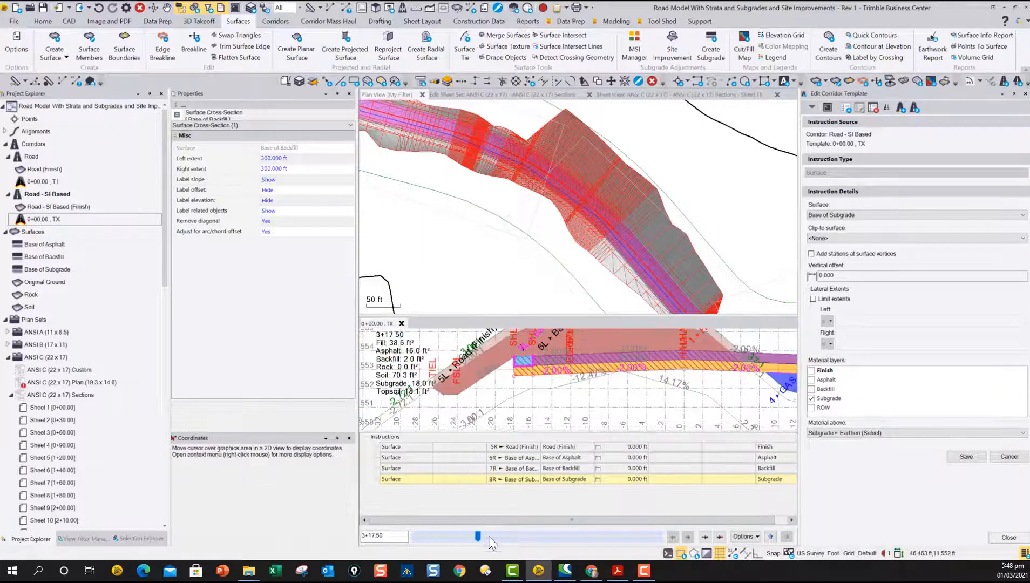
{"action": "scroll", "coordinate": [485, 375], "scroll_direction": "up", "scroll_amount": 3}
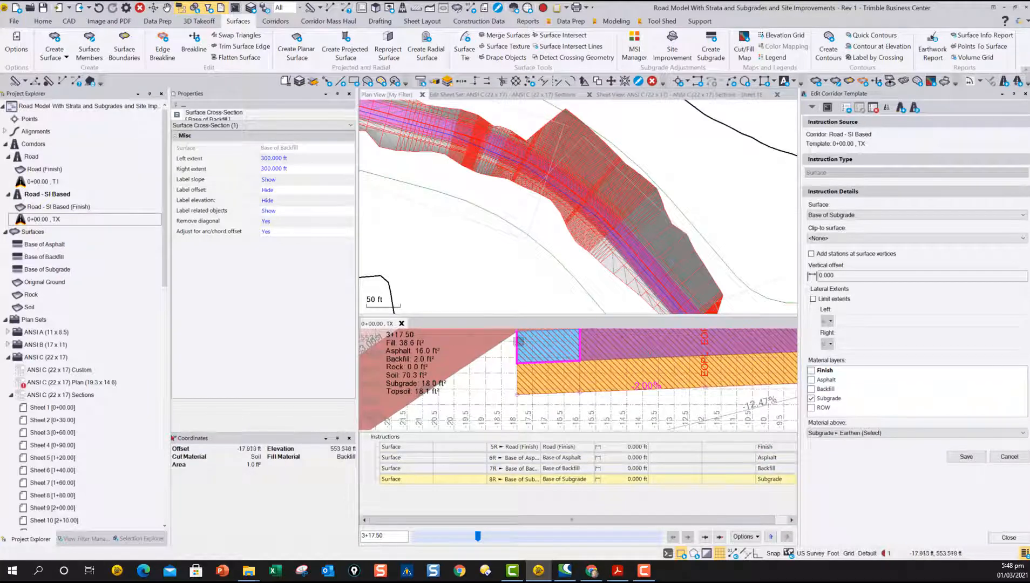
{"action": "scroll", "coordinate": [512, 401], "scroll_direction": "down", "scroll_amount": 2}
{"action": "scroll", "coordinate": [517, 388], "scroll_direction": "down", "scroll_amount": 1}
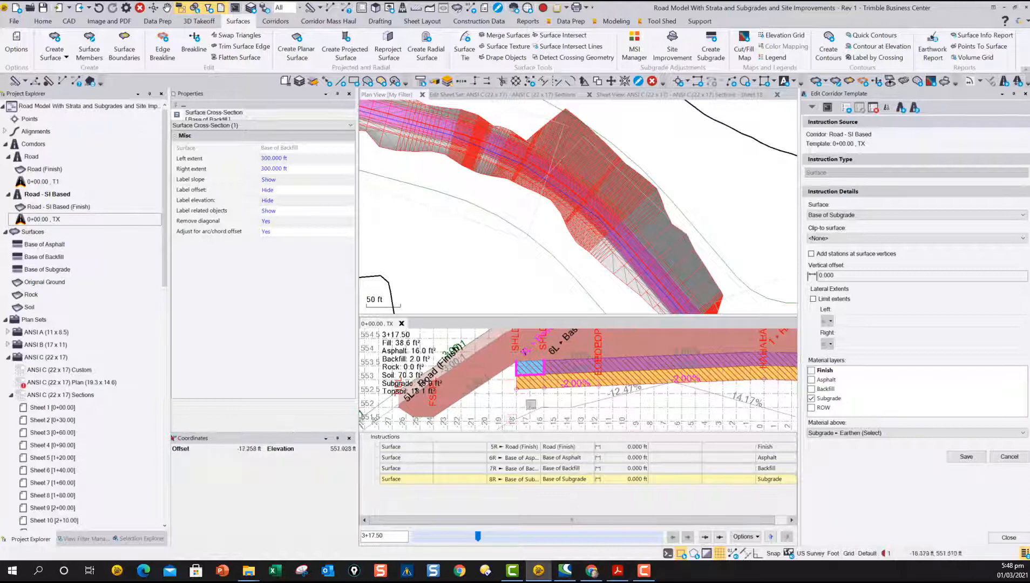
{"action": "scroll", "coordinate": [544, 397], "scroll_direction": "down", "scroll_amount": 3}
{"action": "middle_click_drag", "start_coordinate": [664, 382], "coordinate": [583, 384]}
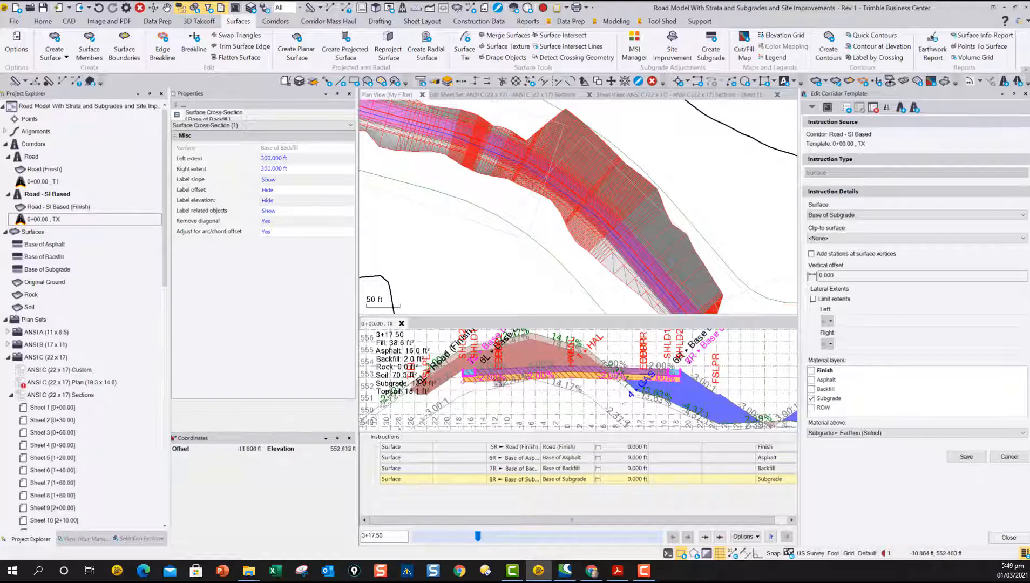
{"action": "scroll", "coordinate": [540, 383], "scroll_direction": "down", "scroll_amount": 2}
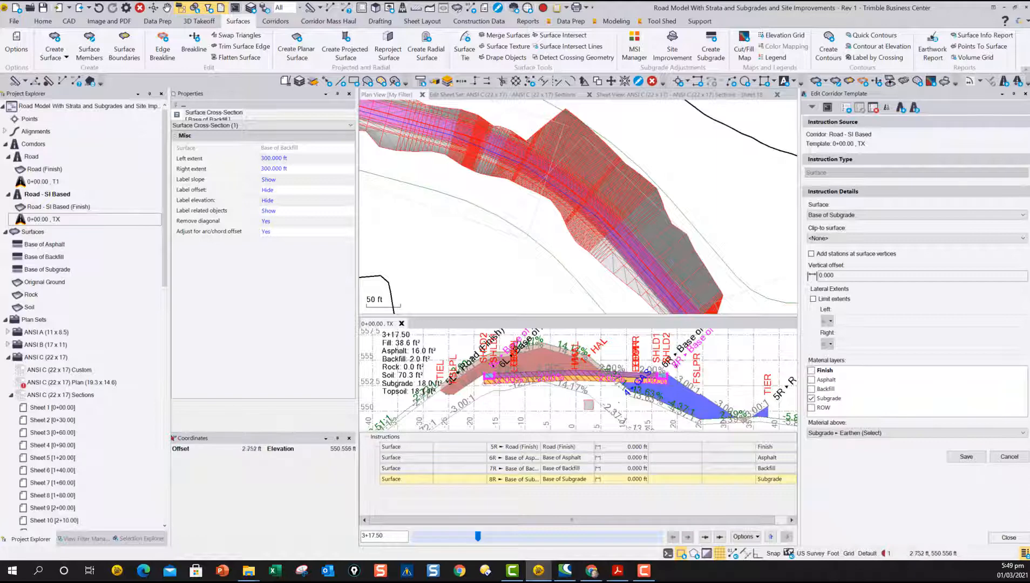
{"action": "left_click", "coordinate": [401, 324]}
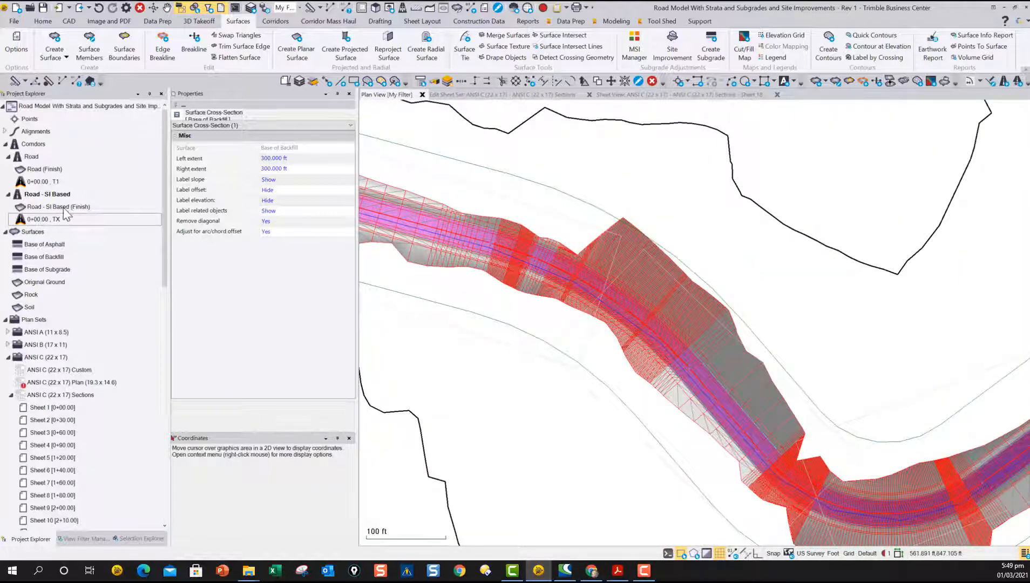
Delete the Road - SI Based (Finish) surface from the Road - SI Based corridor
{"action": "left_click", "coordinate": [64, 207]}
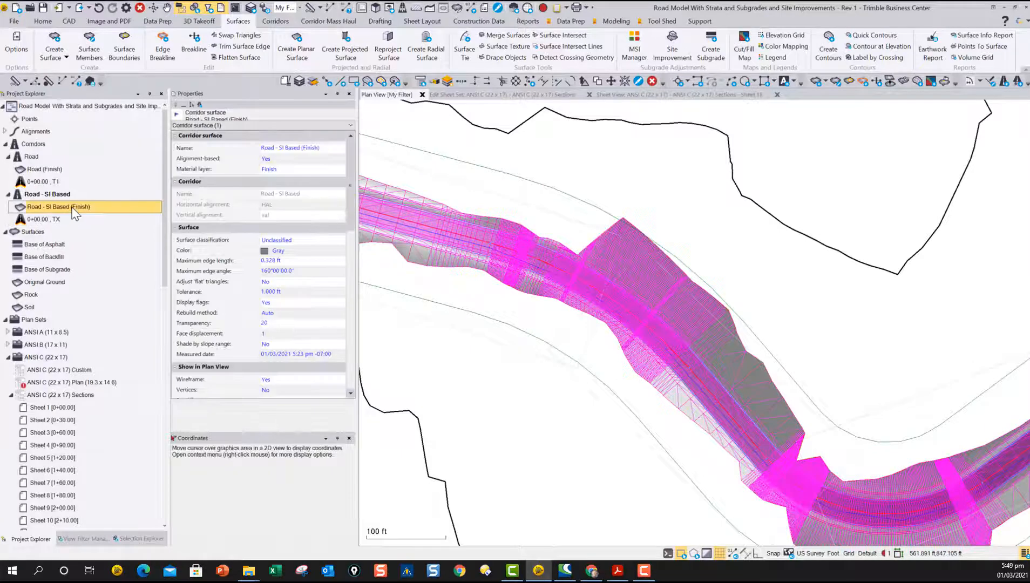
{"action": "right_click", "coordinate": [74, 214]}
{"action": "left_click", "coordinate": [89, 226]}
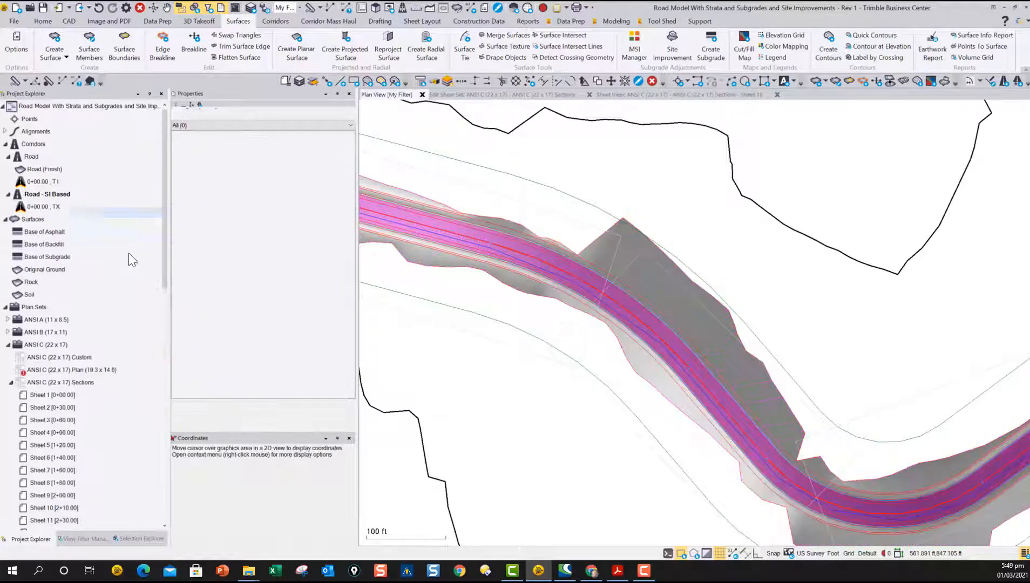
{"action": "scroll", "coordinate": [590, 275], "scroll_direction": "down", "scroll_amount": 5}
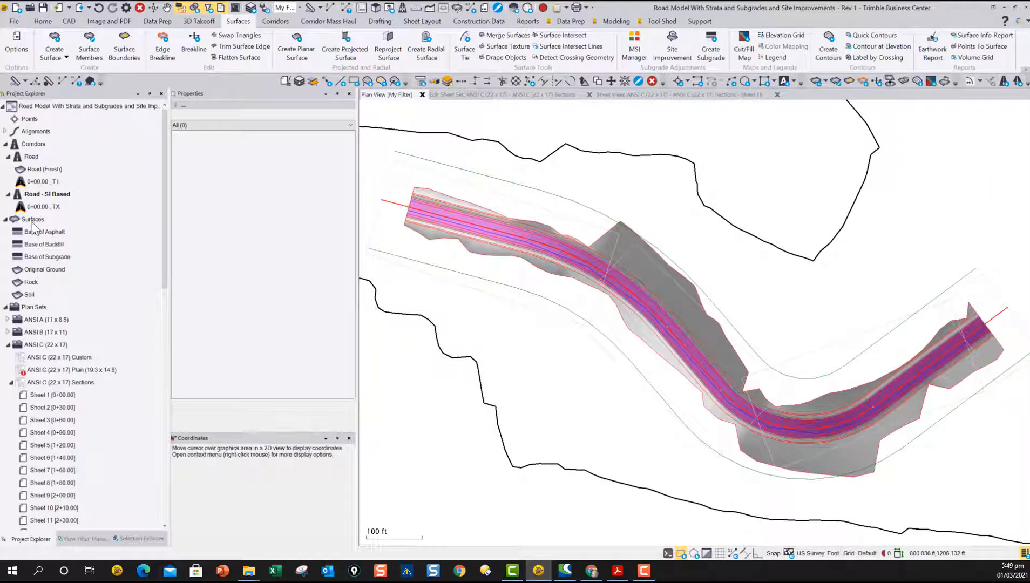
Open the ANSI C (22 x 17) Sections cross-section sheet set for editing
{"action": "left_click", "coordinate": [76, 382]}
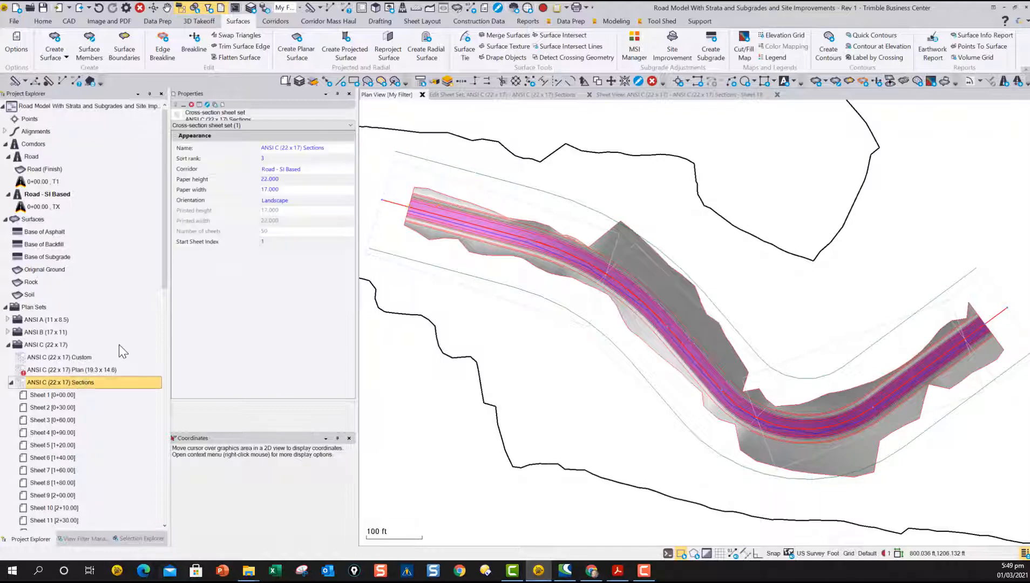
{"action": "scroll", "coordinate": [94, 350], "scroll_direction": "down", "scroll_amount": 2}
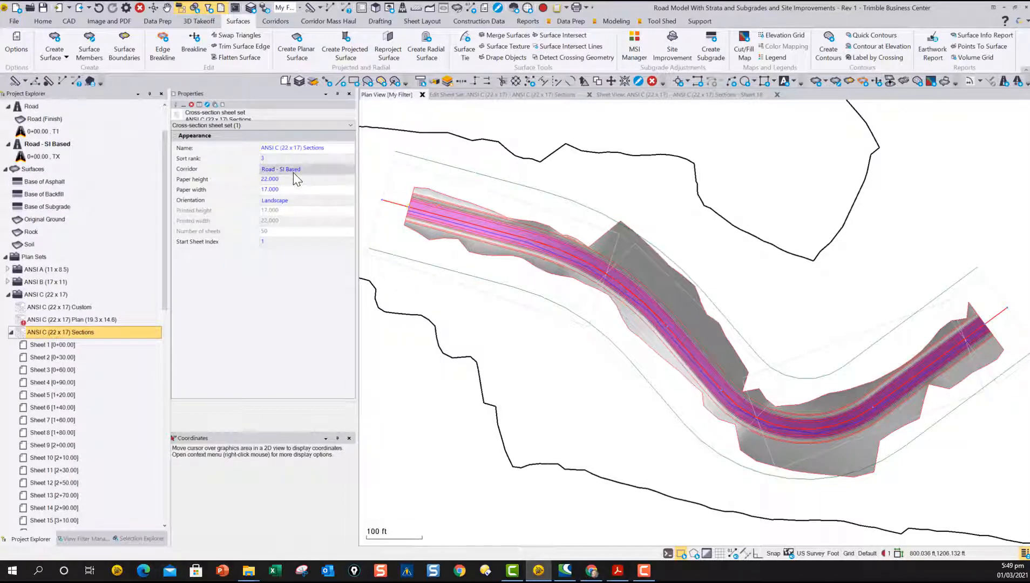
{"action": "right_click", "coordinate": [63, 337]}
{"action": "left_click", "coordinate": [81, 363]}
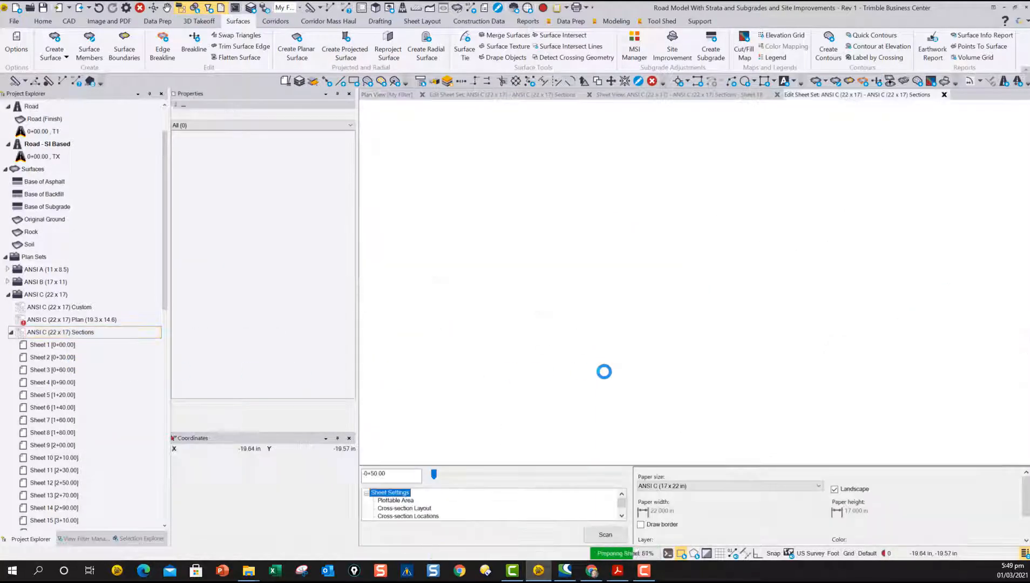
Examine the shoulder and pavement layers on the first section sheet and move the sheet preview to station 0+70.00
{"action": "scroll", "coordinate": [709, 269], "scroll_direction": "up", "scroll_amount": 5}
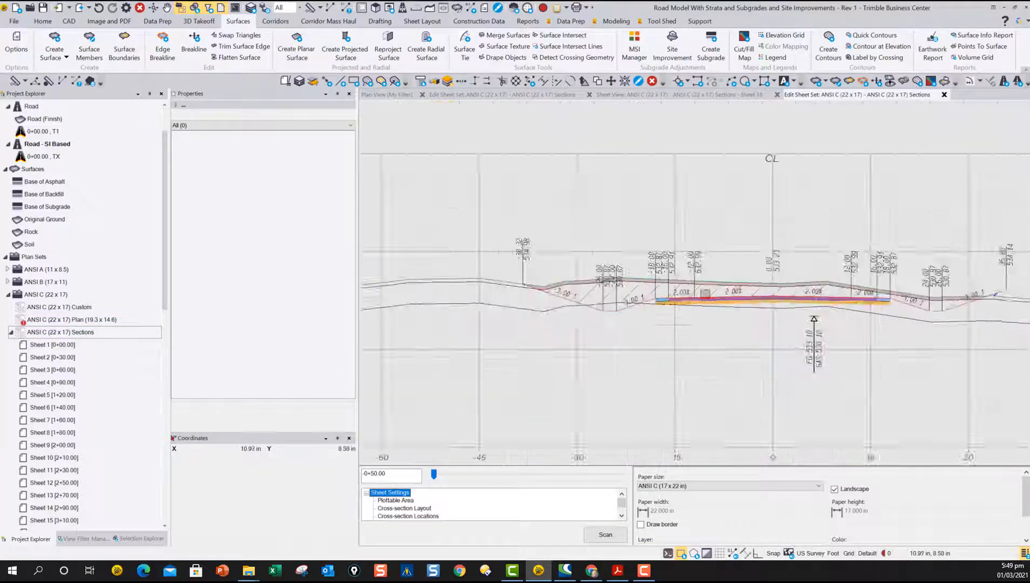
{"action": "scroll", "coordinate": [709, 270], "scroll_direction": "up", "scroll_amount": 5}
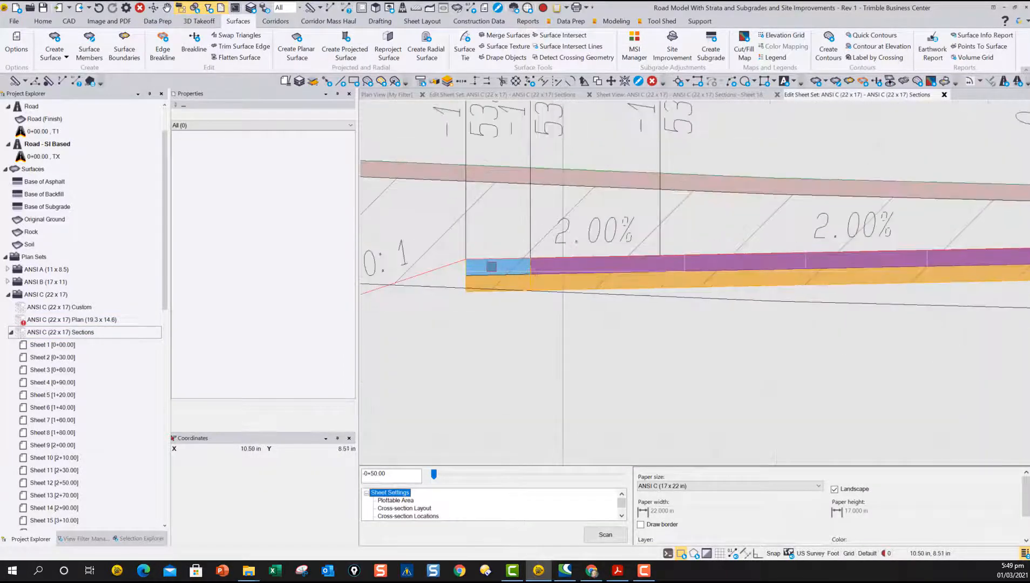
{"action": "scroll", "coordinate": [682, 268], "scroll_direction": "down", "scroll_amount": 5}
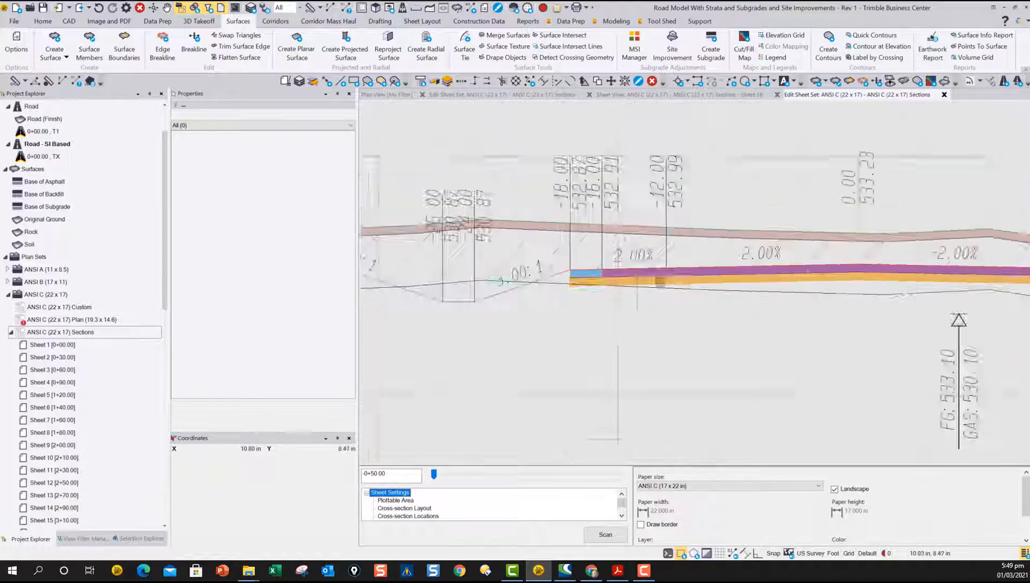
{"action": "scroll", "coordinate": [704, 330], "scroll_direction": "up", "scroll_amount": 2}
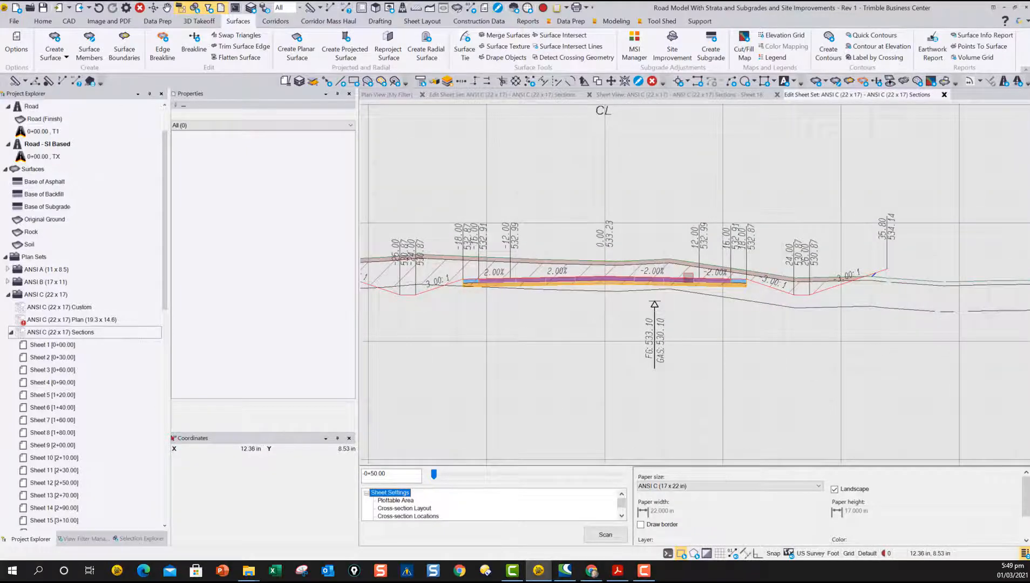
{"action": "left_click", "coordinate": [515, 471]}
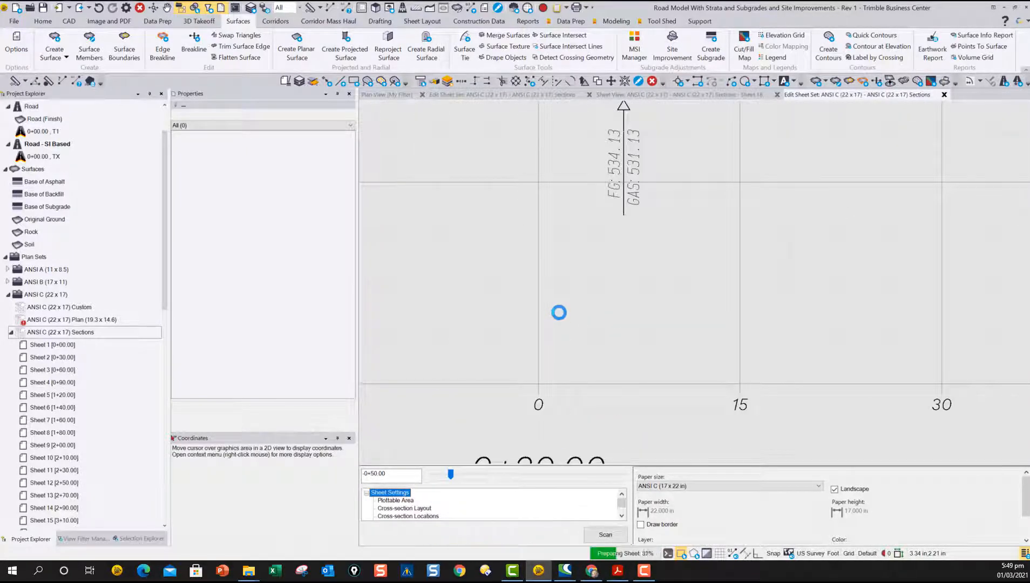
{"action": "scroll", "coordinate": [536, 219], "scroll_direction": "up", "scroll_amount": 4}
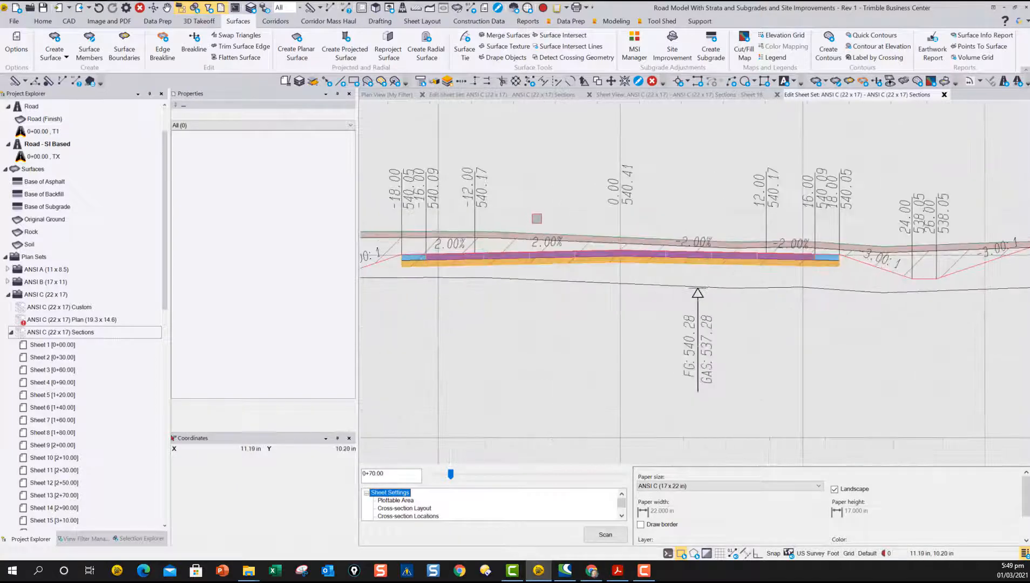
Examine the ditch slopes, stripped topsoil and pavement layers across the 0+80.00 cross-section
{"action": "scroll", "coordinate": [544, 219], "scroll_direction": "down", "scroll_amount": 3}
{"action": "scroll", "coordinate": [707, 249], "scroll_direction": "up", "scroll_amount": 3}
{"action": "scroll", "coordinate": [707, 249], "scroll_direction": "down", "scroll_amount": 5}
{"action": "scroll", "coordinate": [707, 249], "scroll_direction": "down", "scroll_amount": 3}
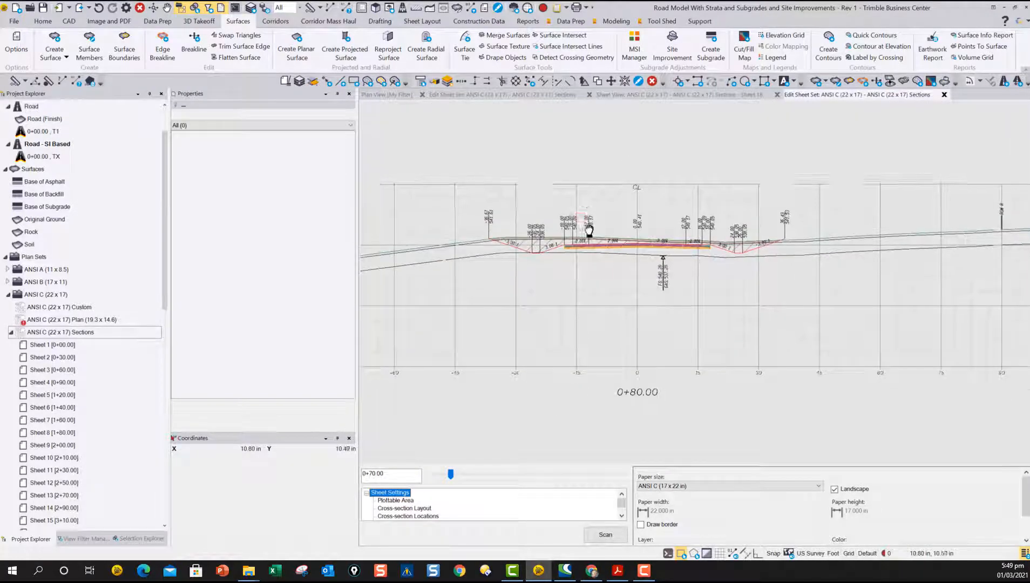
{"action": "scroll", "coordinate": [734, 264], "scroll_direction": "up", "scroll_amount": 5}
{"action": "scroll", "coordinate": [593, 240], "scroll_direction": "up", "scroll_amount": 5}
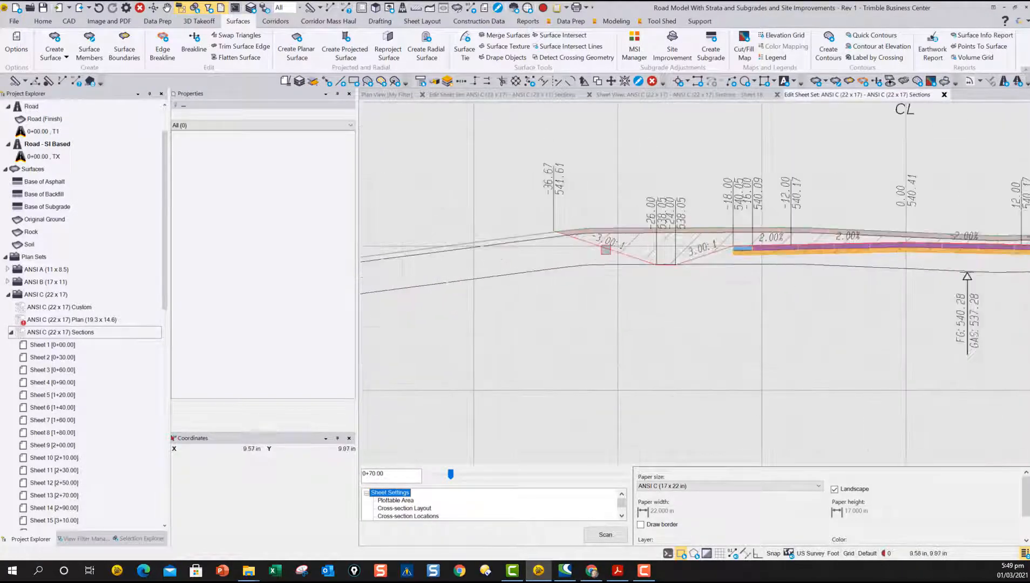
{"action": "scroll", "coordinate": [764, 257], "scroll_direction": "down", "scroll_amount": 5}
{"action": "scroll", "coordinate": [640, 229], "scroll_direction": "up", "scroll_amount": 4}
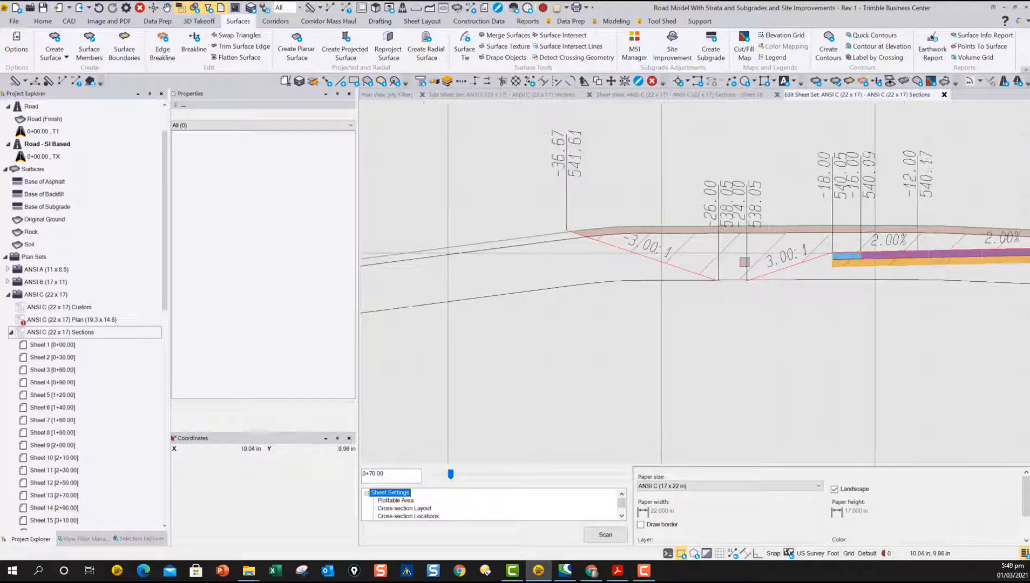
{"action": "middle_click_drag", "start_coordinate": [744, 262], "coordinate": [604, 250]}
{"action": "middle_click_drag", "start_coordinate": [742, 270], "coordinate": [594, 265]}
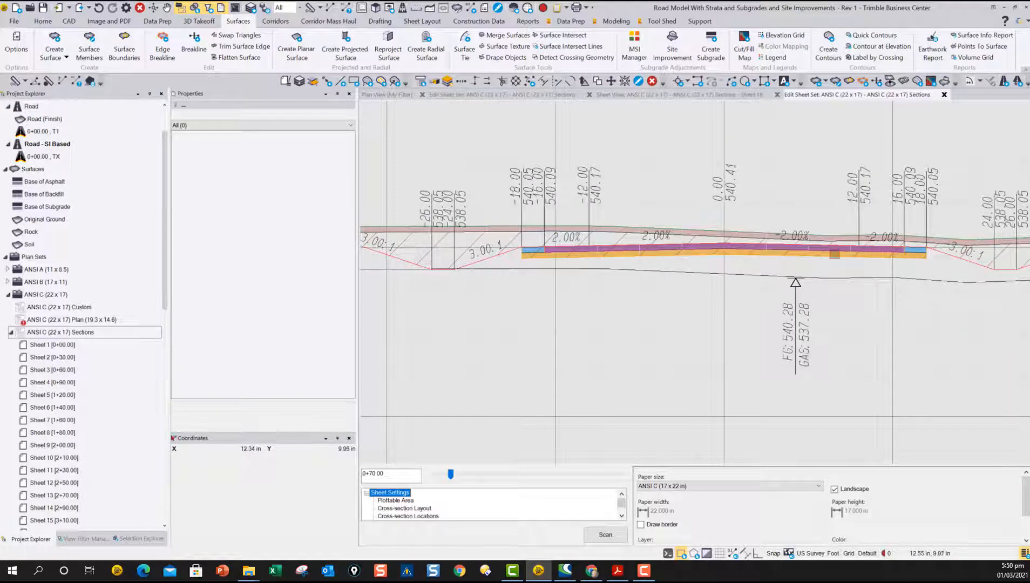
{"action": "scroll", "coordinate": [829, 303], "scroll_direction": "down", "scroll_amount": 6}
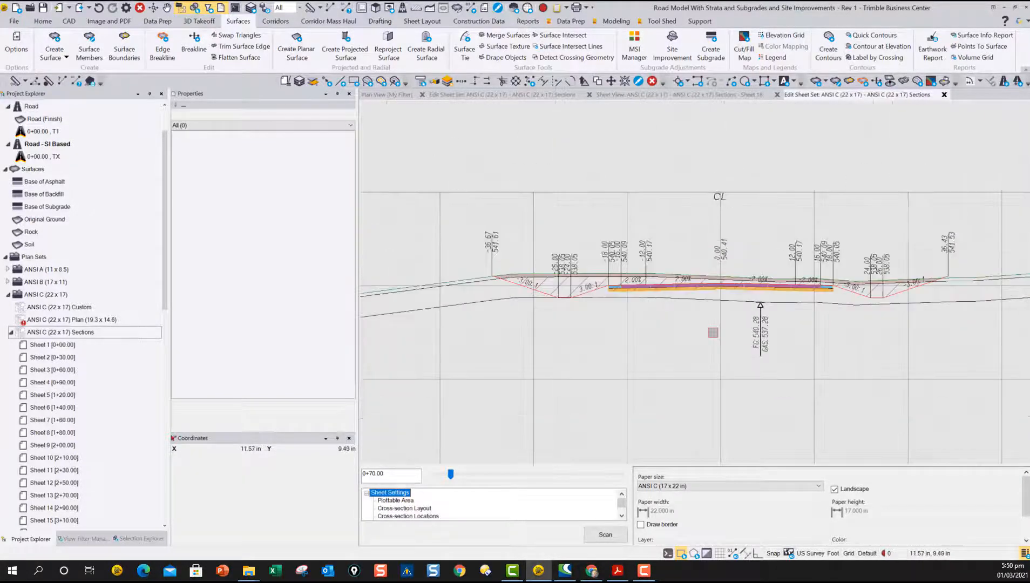
Review the surface legend, the area labels and the material volume labels beside the 0+80.00 cross-section
{"action": "scroll", "coordinate": [682, 275], "scroll_direction": "up", "scroll_amount": 3}
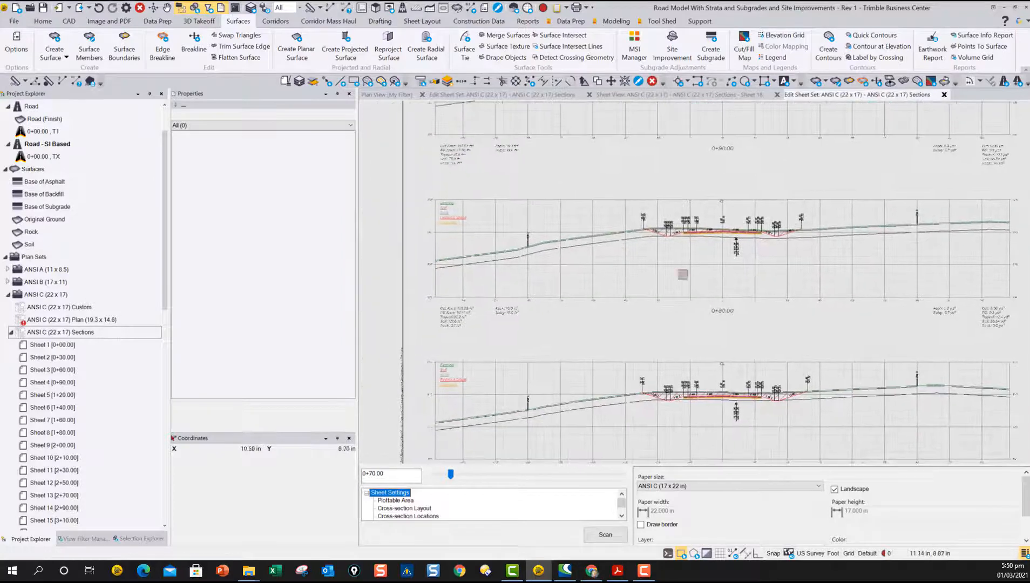
{"action": "scroll", "coordinate": [443, 247], "scroll_direction": "up", "scroll_amount": 3}
{"action": "scroll", "coordinate": [547, 307], "scroll_direction": "down", "scroll_amount": 2}
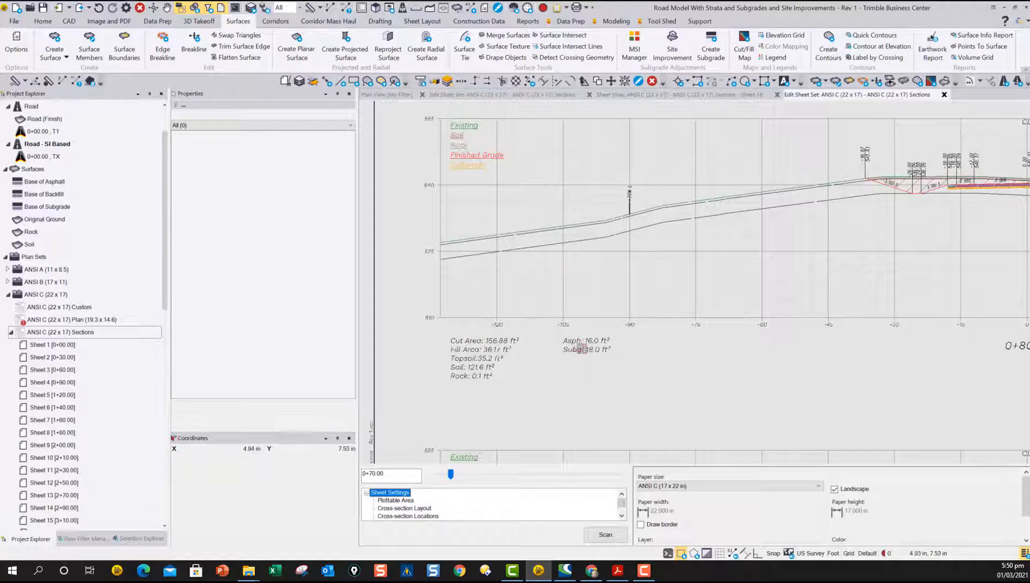
{"action": "scroll", "coordinate": [583, 356], "scroll_direction": "up", "scroll_amount": 3}
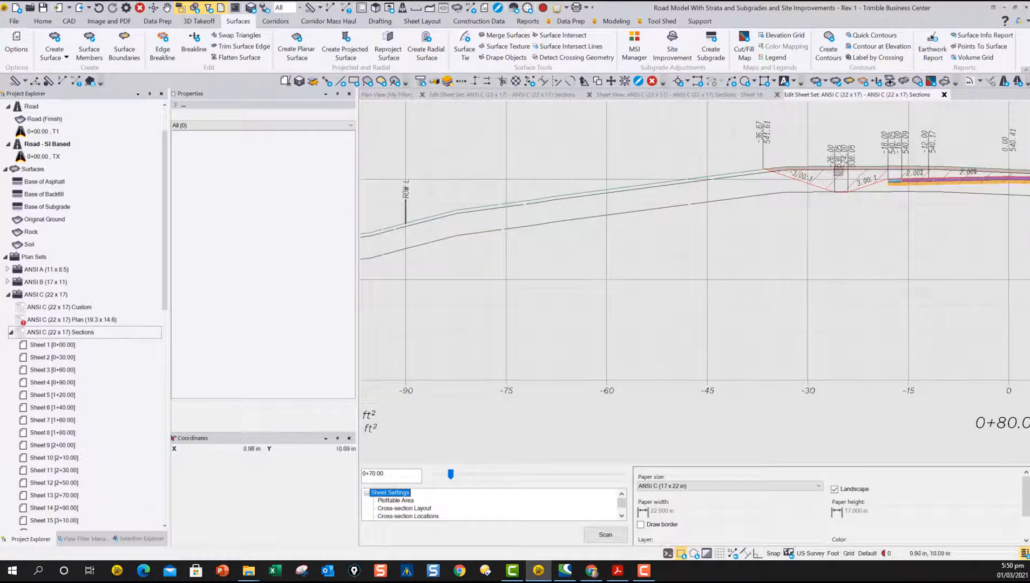
{"action": "scroll", "coordinate": [877, 185], "scroll_direction": "down", "scroll_amount": 3}
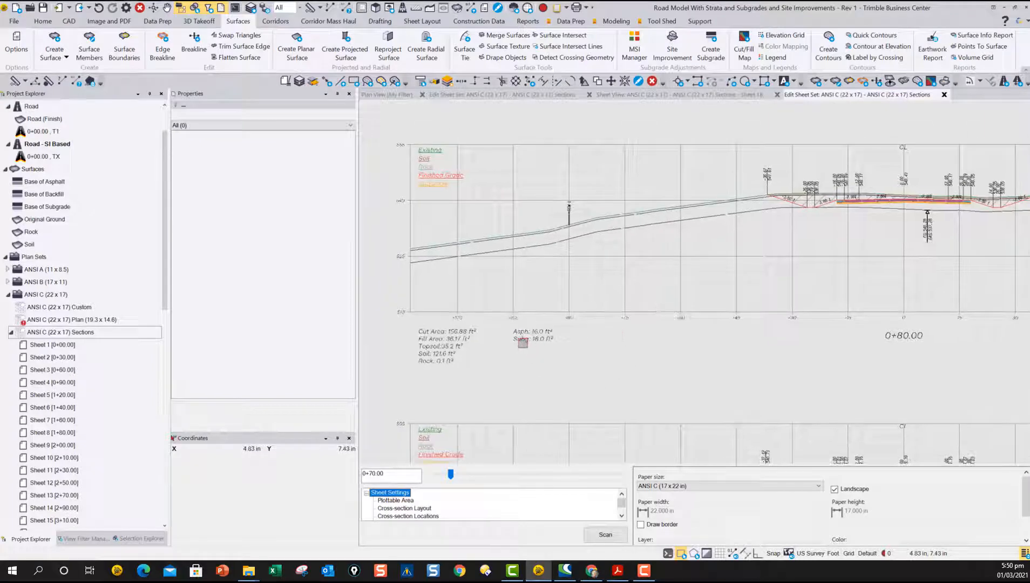
{"action": "scroll", "coordinate": [518, 345], "scroll_direction": "down", "scroll_amount": 3}
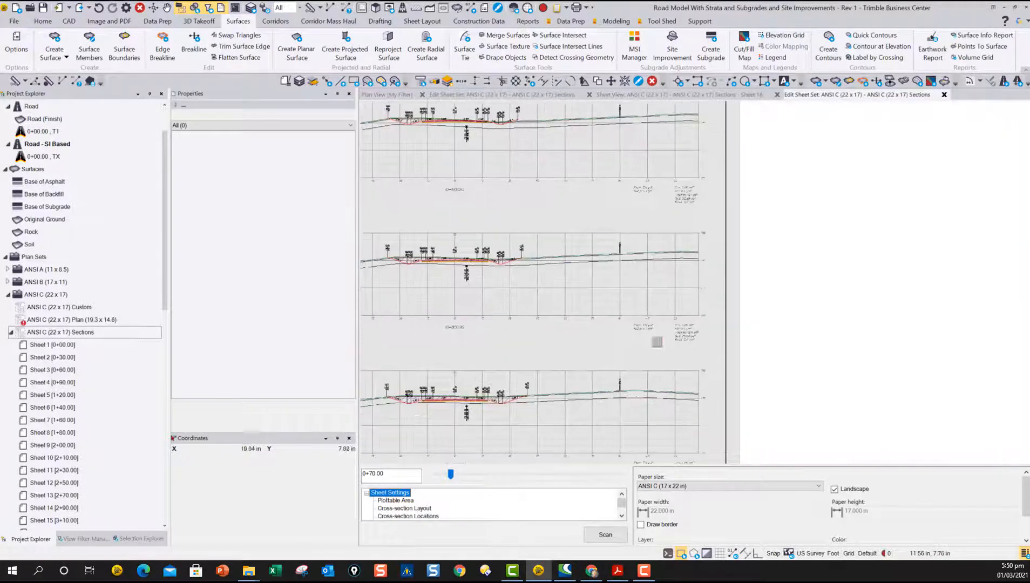
{"action": "scroll", "coordinate": [569, 327], "scroll_direction": "up", "scroll_amount": 6}
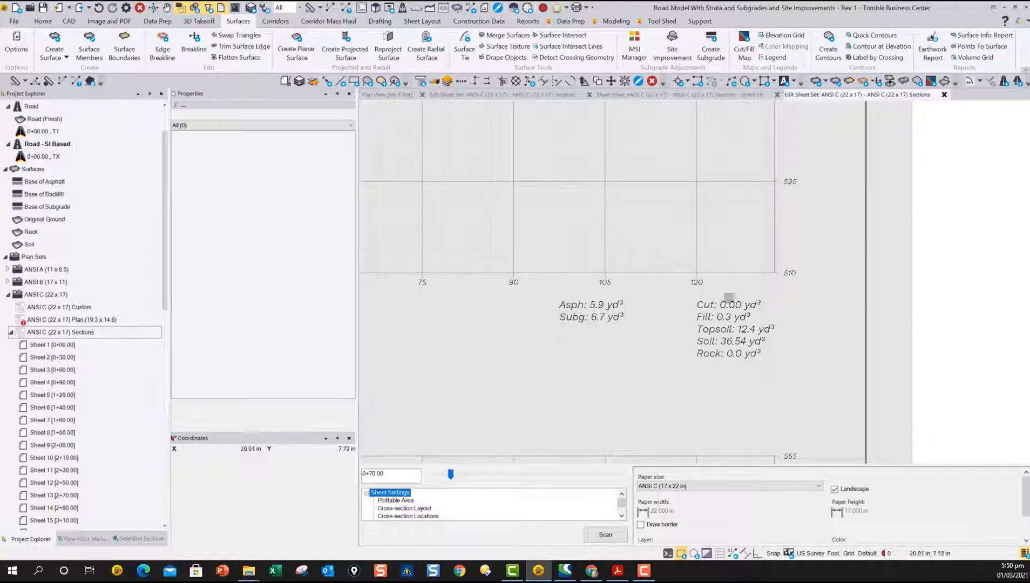
{"action": "scroll", "coordinate": [717, 357], "scroll_direction": "down", "scroll_amount": 3}
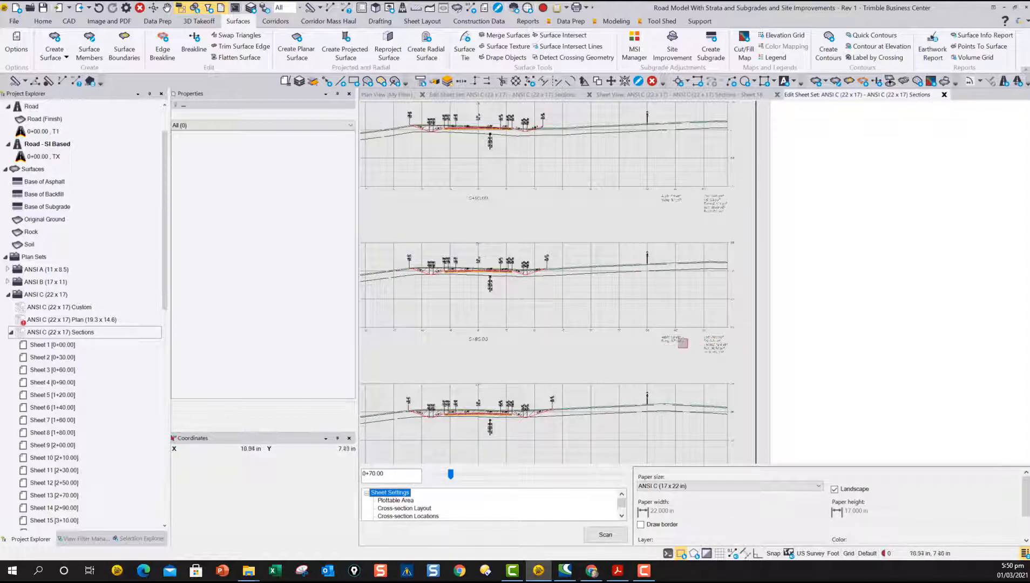
{"action": "scroll", "coordinate": [690, 341], "scroll_direction": "down", "scroll_amount": 2}
{"action": "middle_click_drag", "start_coordinate": [524, 344], "coordinate": [695, 337]}
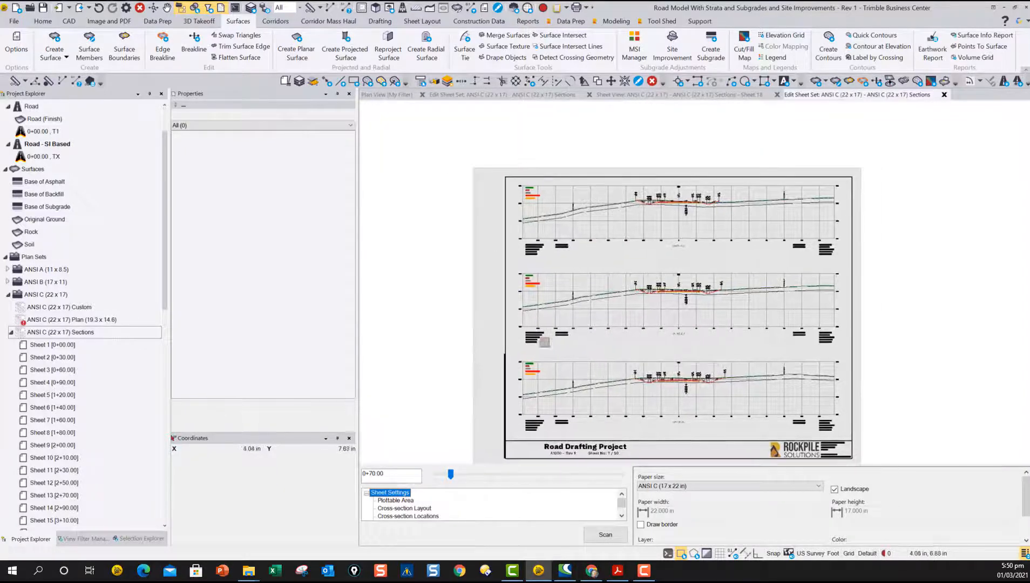
Inspect the offset, elevation and slope labels, the right-of-way marker and the FG/GAS elevation callout at 0+80.00
{"action": "scroll", "coordinate": [664, 291], "scroll_direction": "up", "scroll_amount": 4}
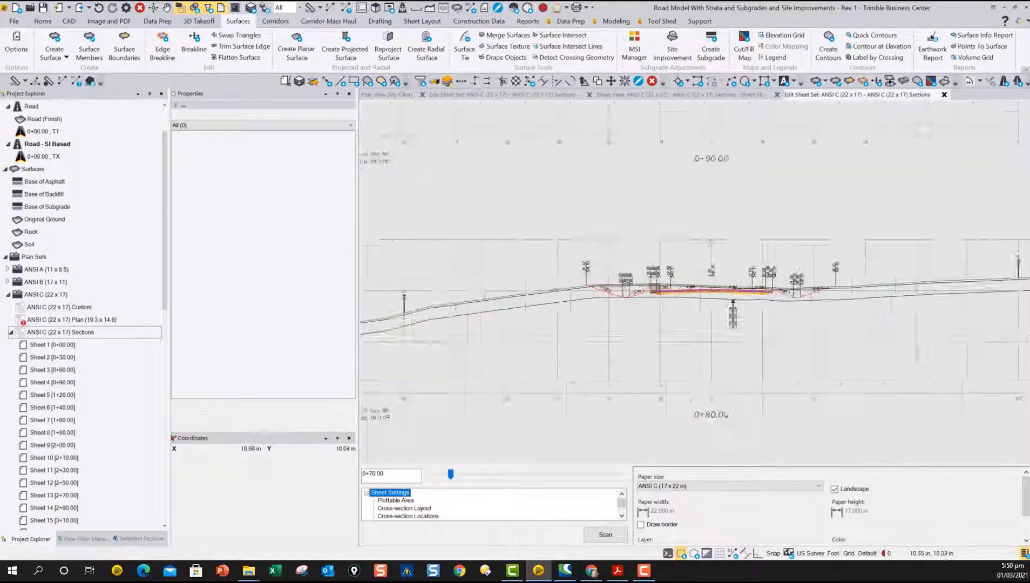
{"action": "scroll", "coordinate": [753, 266], "scroll_direction": "up", "scroll_amount": 2}
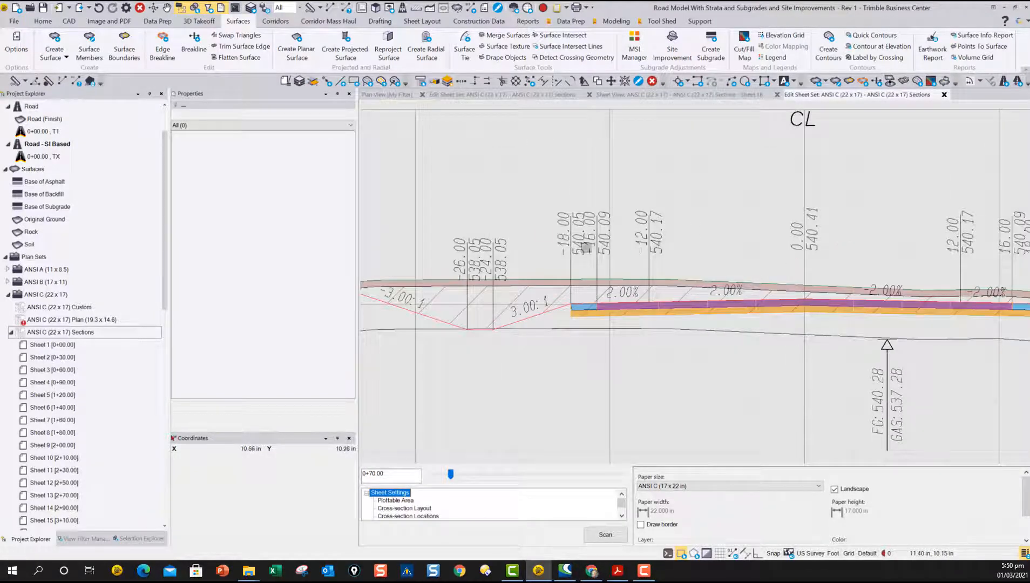
{"action": "scroll", "coordinate": [463, 317], "scroll_direction": "down", "scroll_amount": 1}
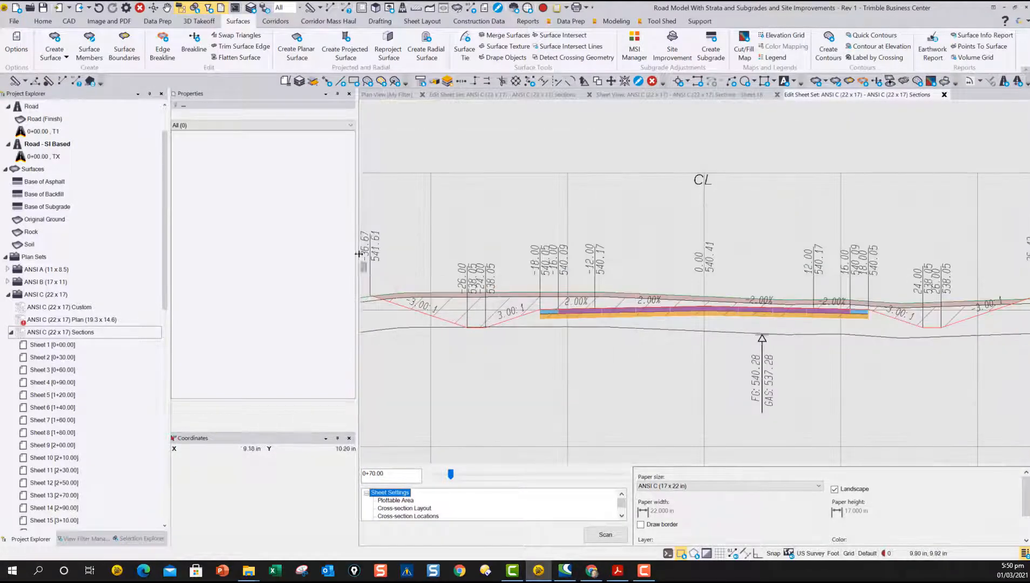
{"action": "scroll", "coordinate": [458, 294], "scroll_direction": "down", "scroll_amount": 1}
{"action": "scroll", "coordinate": [458, 298], "scroll_direction": "up", "scroll_amount": 3}
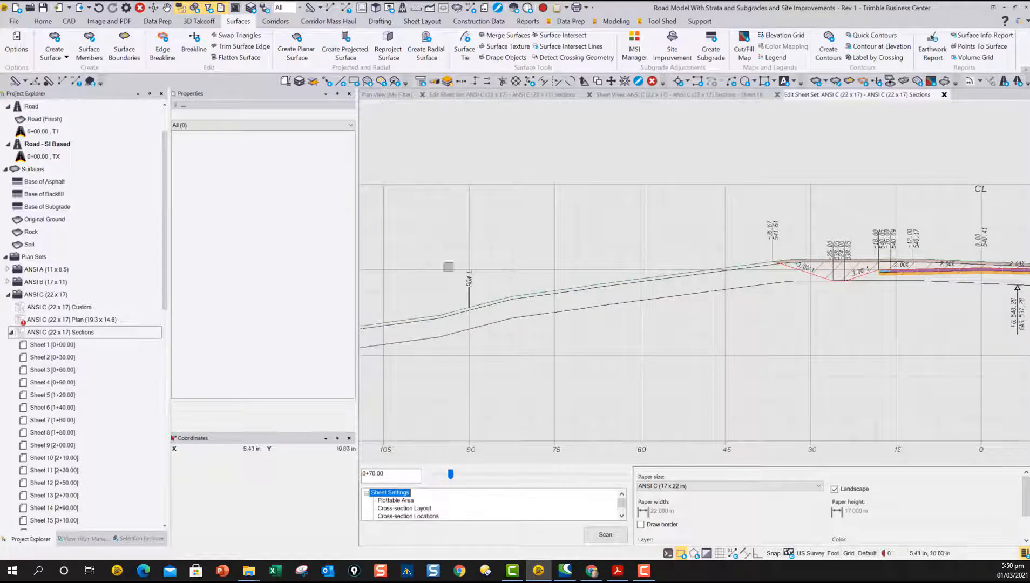
{"action": "scroll", "coordinate": [468, 294], "scroll_direction": "up", "scroll_amount": 3}
{"action": "scroll", "coordinate": [468, 292], "scroll_direction": "down", "scroll_amount": 4}
{"action": "middle_click_drag", "start_coordinate": [1017, 308], "coordinate": [561, 287]}
{"action": "scroll", "coordinate": [556, 232], "scroll_direction": "up", "scroll_amount": 5}
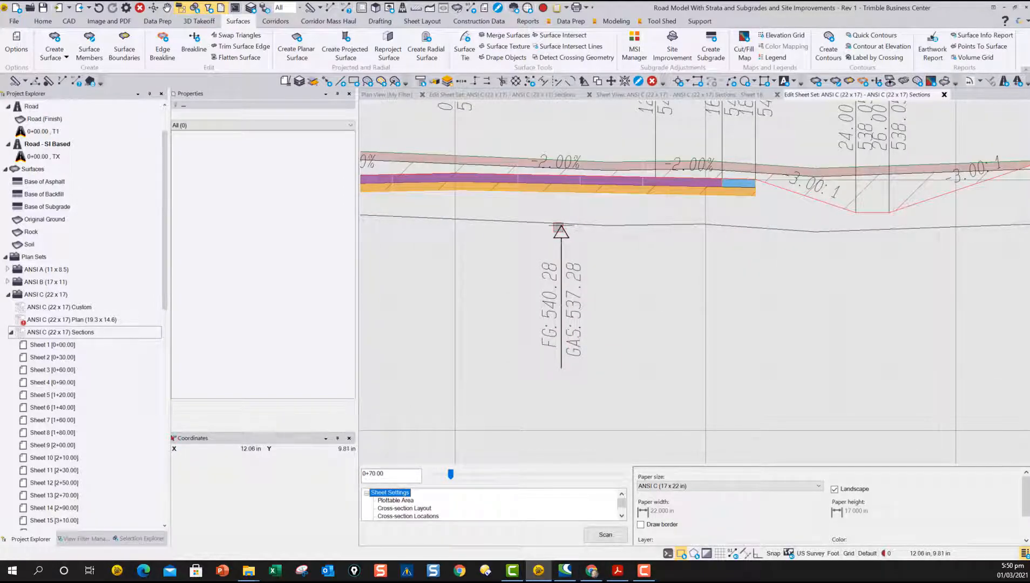
{"action": "scroll", "coordinate": [565, 232], "scroll_direction": "down", "scroll_amount": 5}
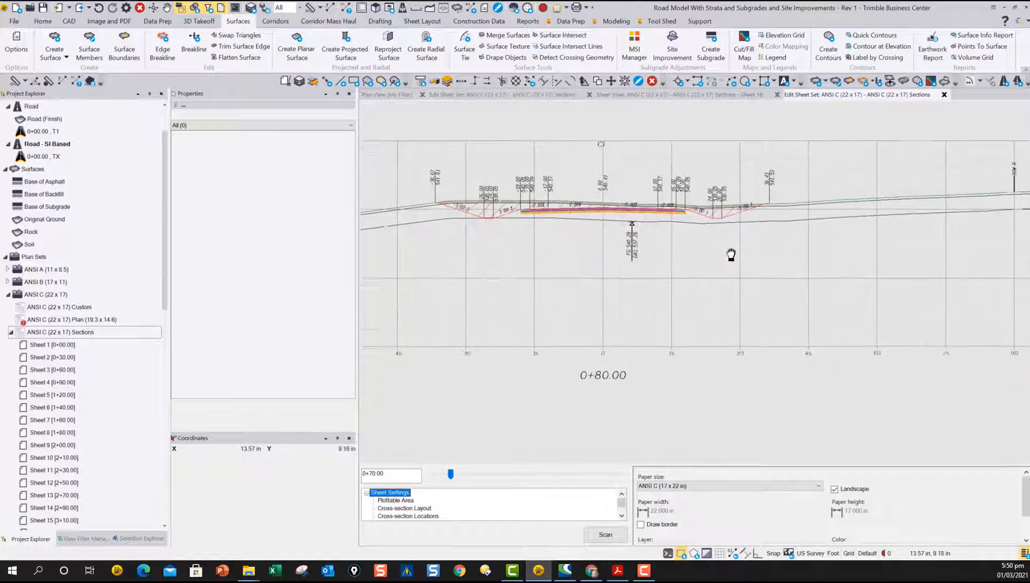
{"action": "scroll", "coordinate": [731, 255], "scroll_direction": "down", "scroll_amount": 3}
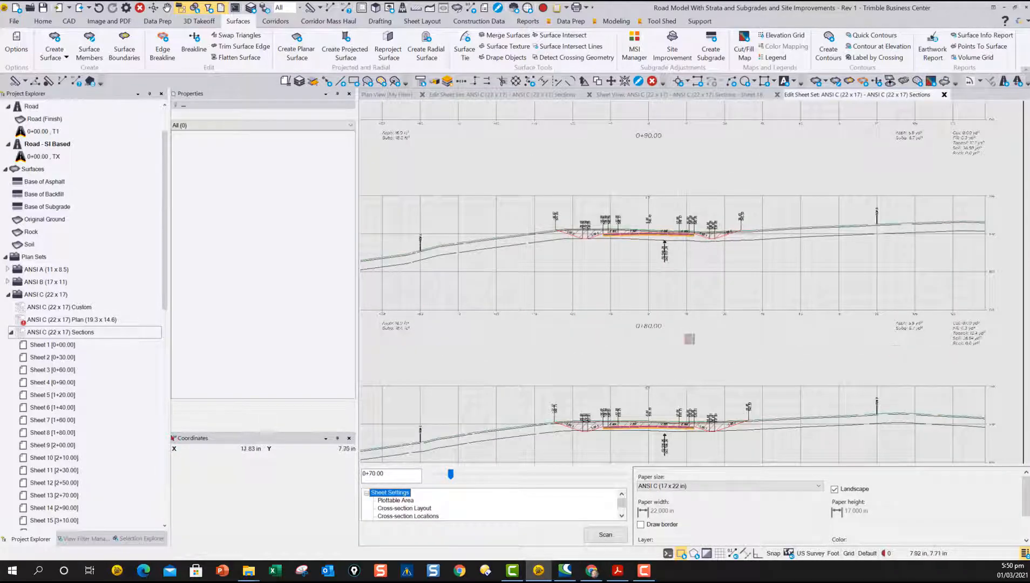
{"action": "scroll", "coordinate": [608, 269], "scroll_direction": "down", "scroll_amount": 2}
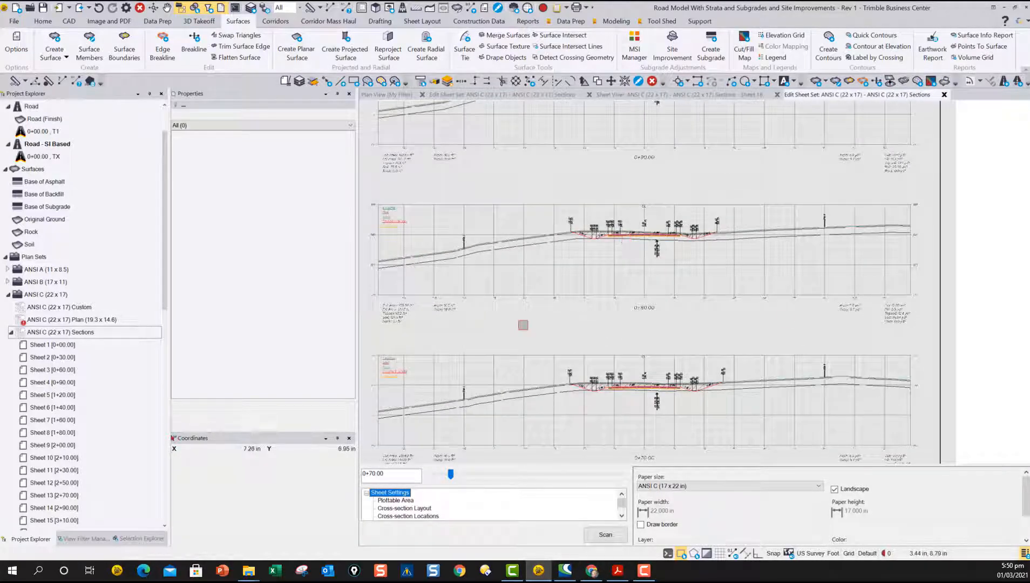
{"action": "scroll", "coordinate": [581, 230], "scroll_direction": "up", "scroll_amount": 4}
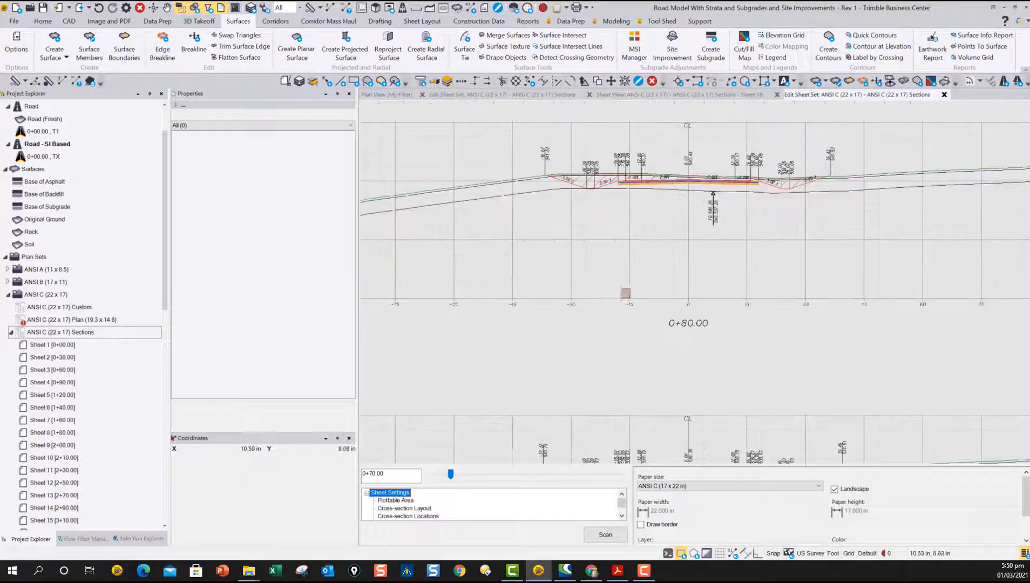
Enlarge the sheet set's settings area and open the Grid and Axes settings with their subentries expanded
{"action": "scroll", "coordinate": [567, 241], "scroll_direction": "down", "scroll_amount": 4}
{"action": "scroll", "coordinate": [587, 243], "scroll_direction": "down", "scroll_amount": 1}
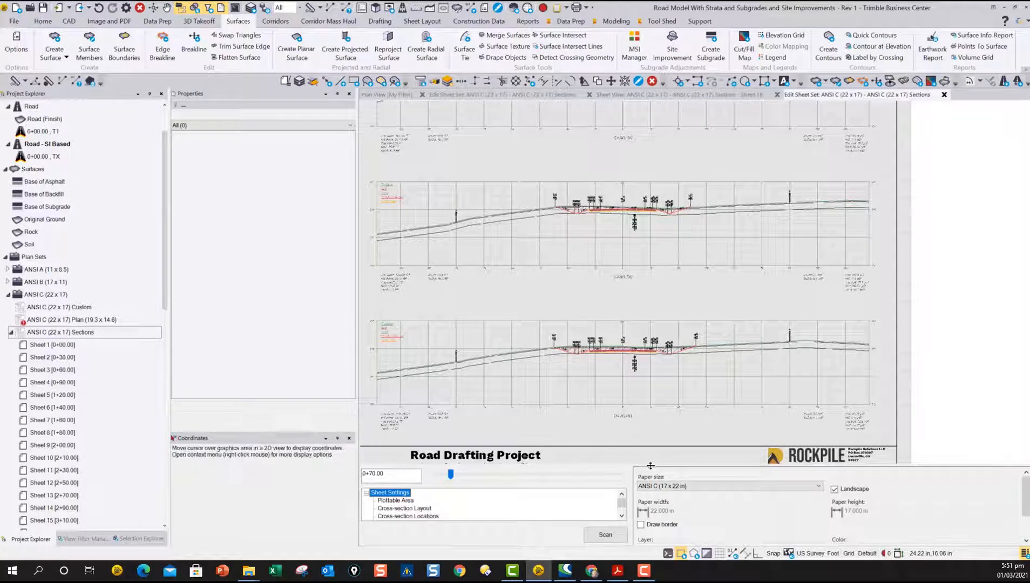
{"action": "left_click_drag", "start_coordinate": [652, 464], "coordinate": [655, 348]}
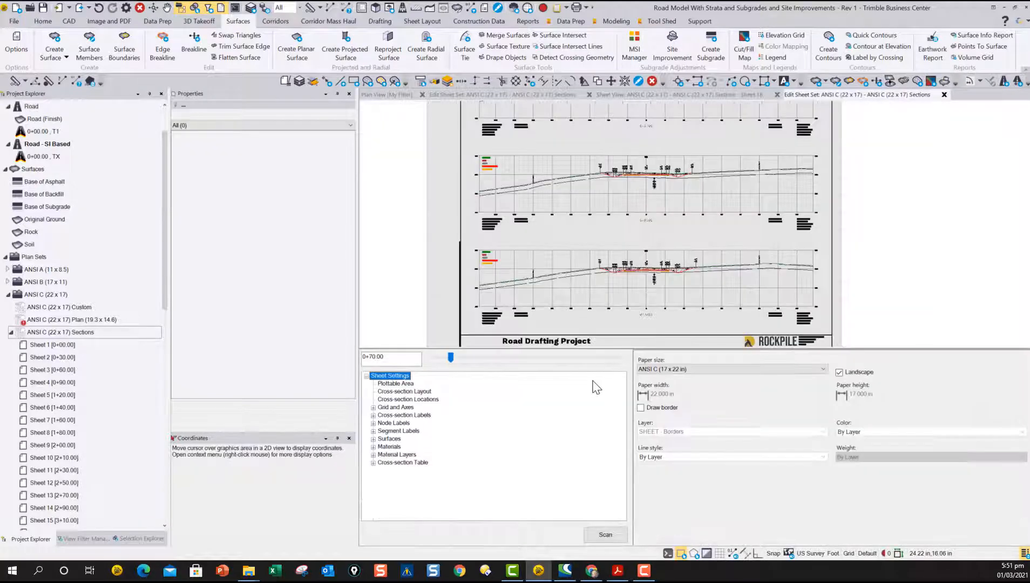
{"action": "left_click", "coordinate": [398, 408]}
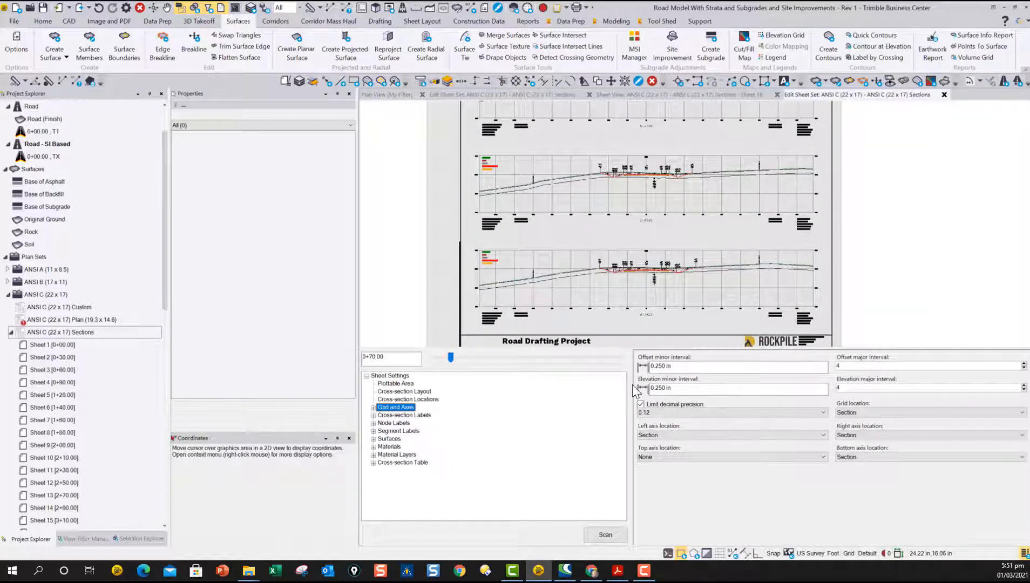
{"action": "left_click", "coordinate": [373, 407]}
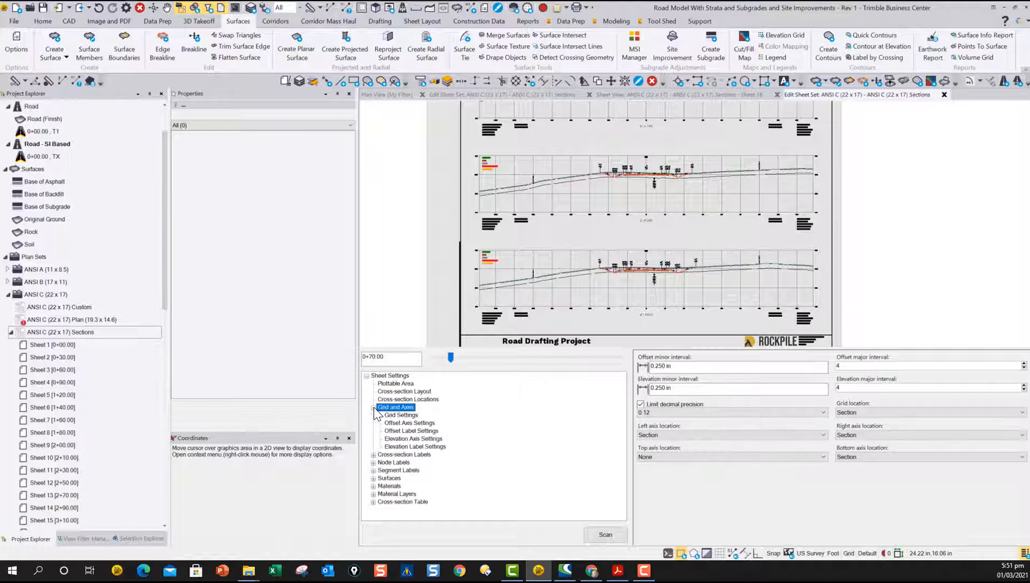
Review the grid line layers and styles, the grid intervals and axis locations, and the offset axis tick mark settings
{"action": "left_click", "coordinate": [402, 415]}
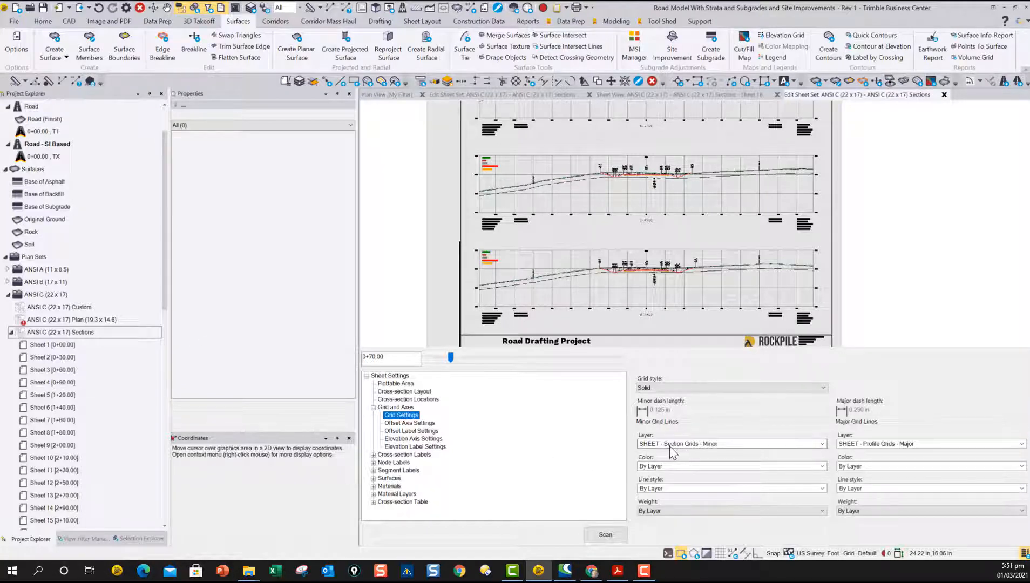
{"action": "left_click", "coordinate": [394, 407]}
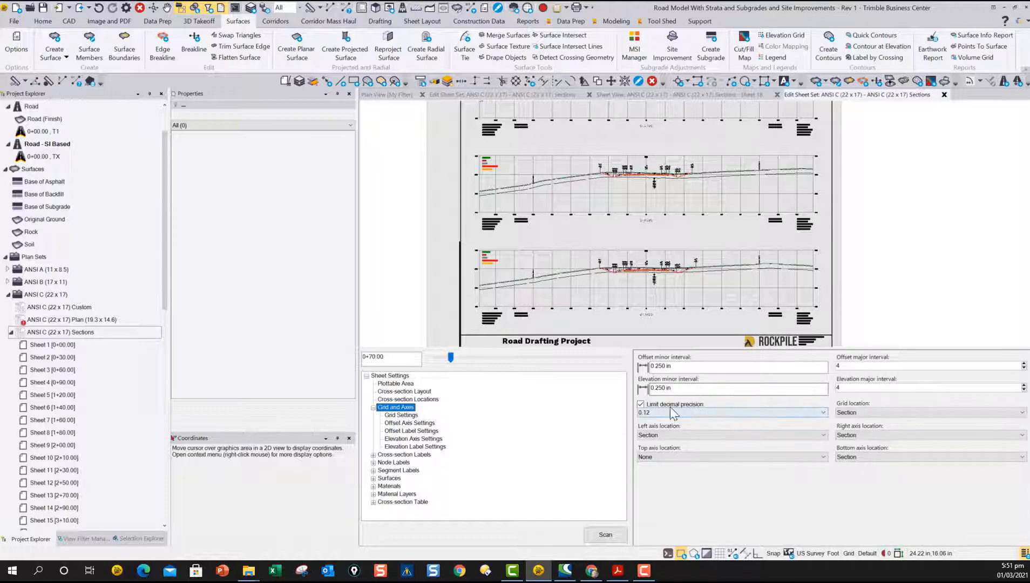
{"action": "left_click", "coordinate": [424, 424]}
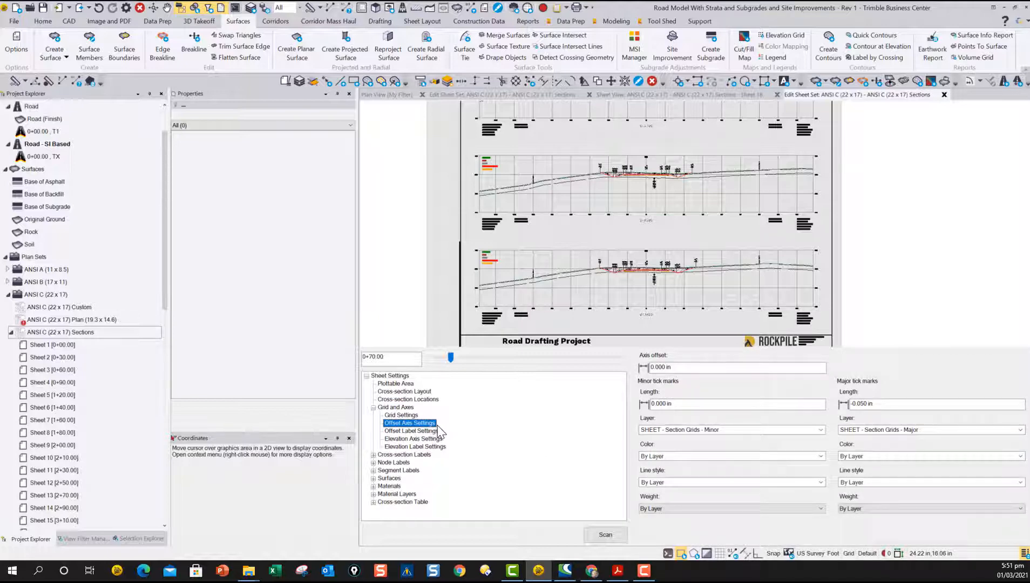
Review the sheet set's cross-section locations, cross-section layout and plottable area settings
{"action": "left_click", "coordinate": [417, 400]}
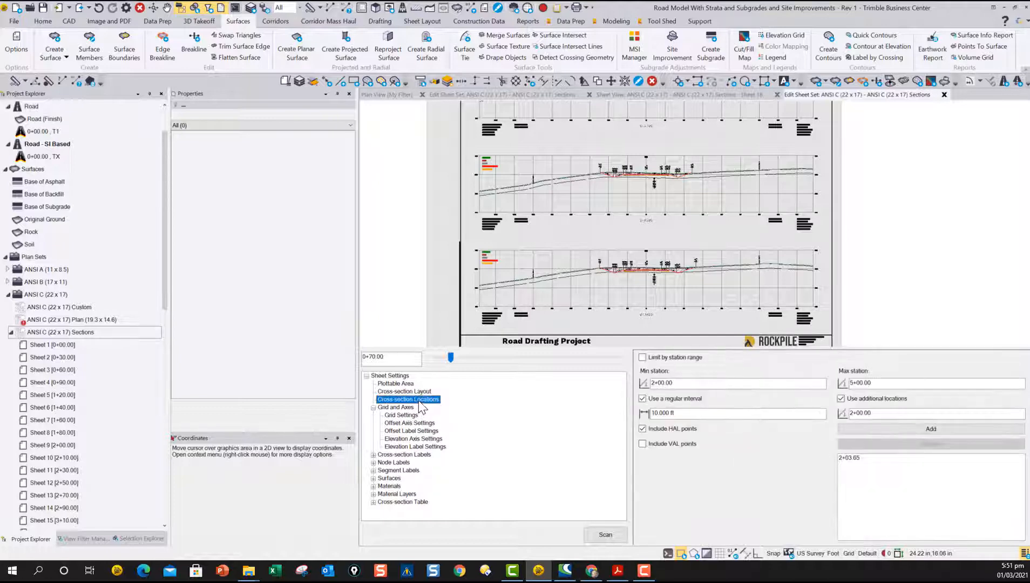
{"action": "left_click", "coordinate": [419, 392]}
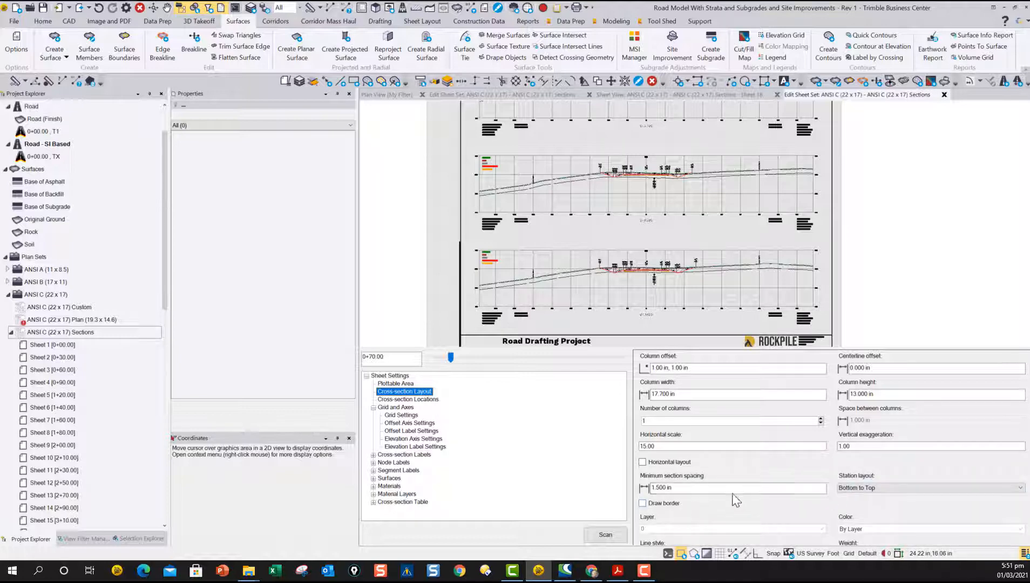
{"action": "left_click", "coordinate": [411, 401]}
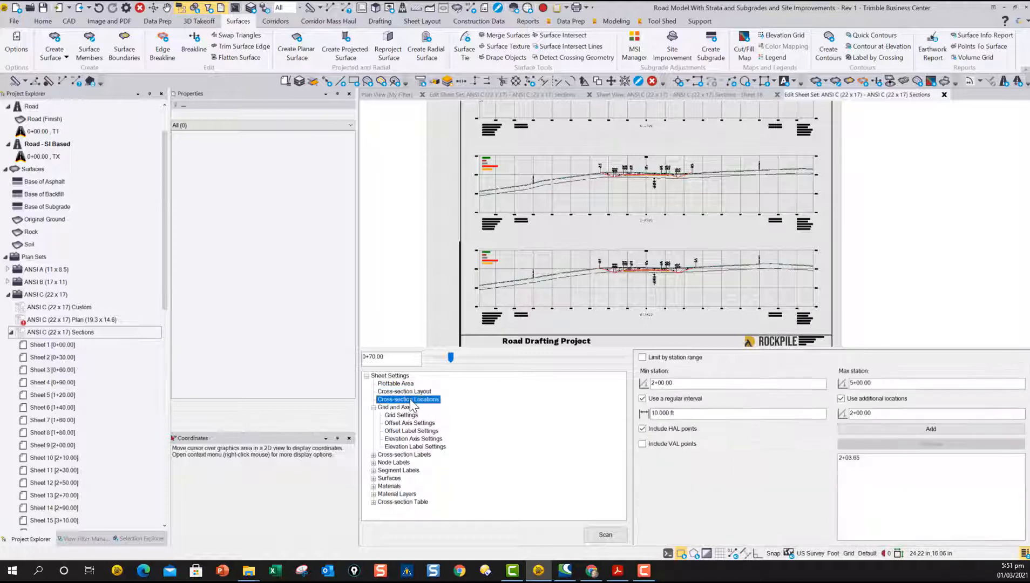
{"action": "left_click", "coordinate": [403, 385]}
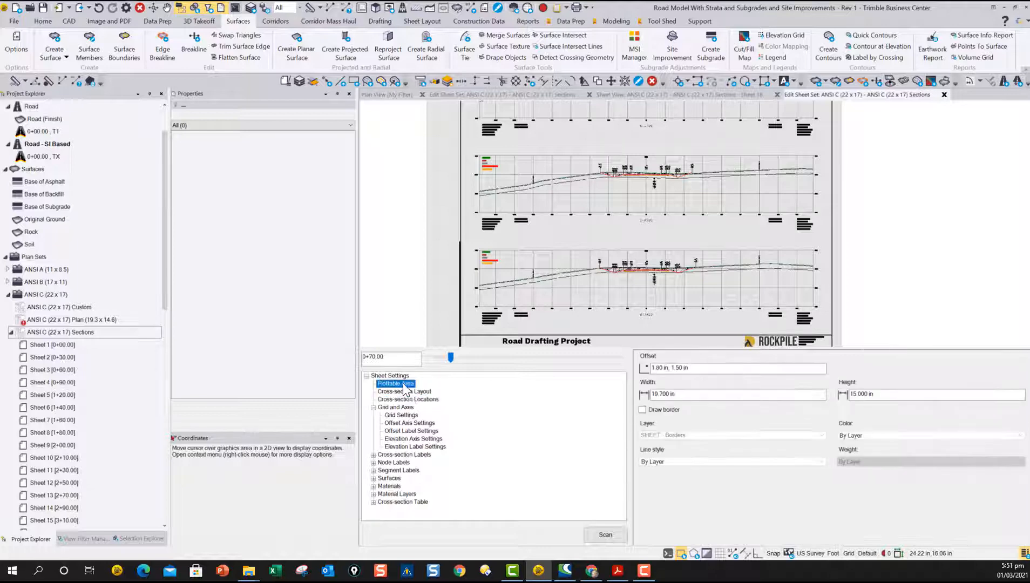
{"action": "left_click", "coordinate": [408, 391]}
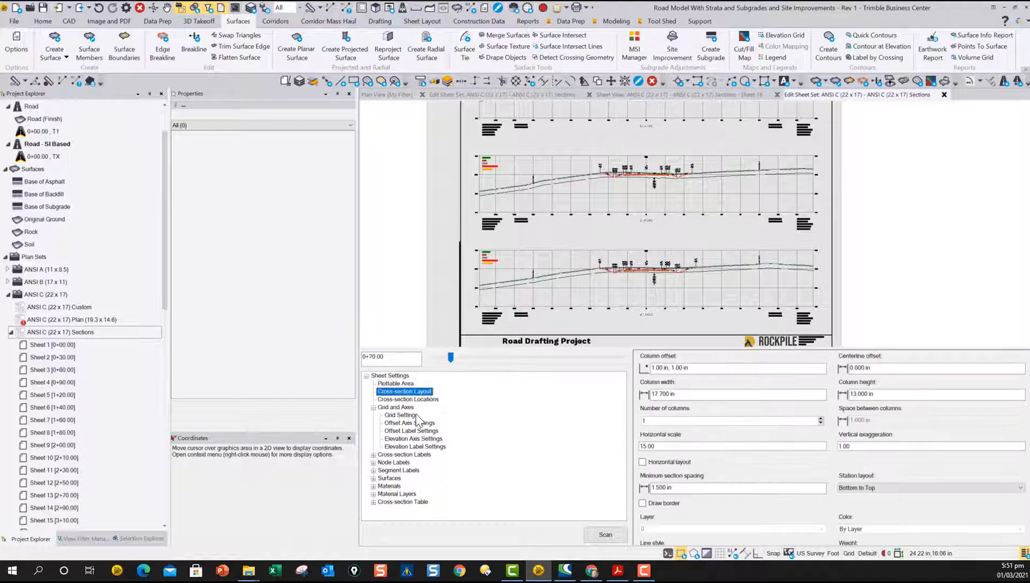
Set the Grid and Axes grid location to None and inspect the cross-sections on the sheet
{"action": "left_click", "coordinate": [393, 408]}
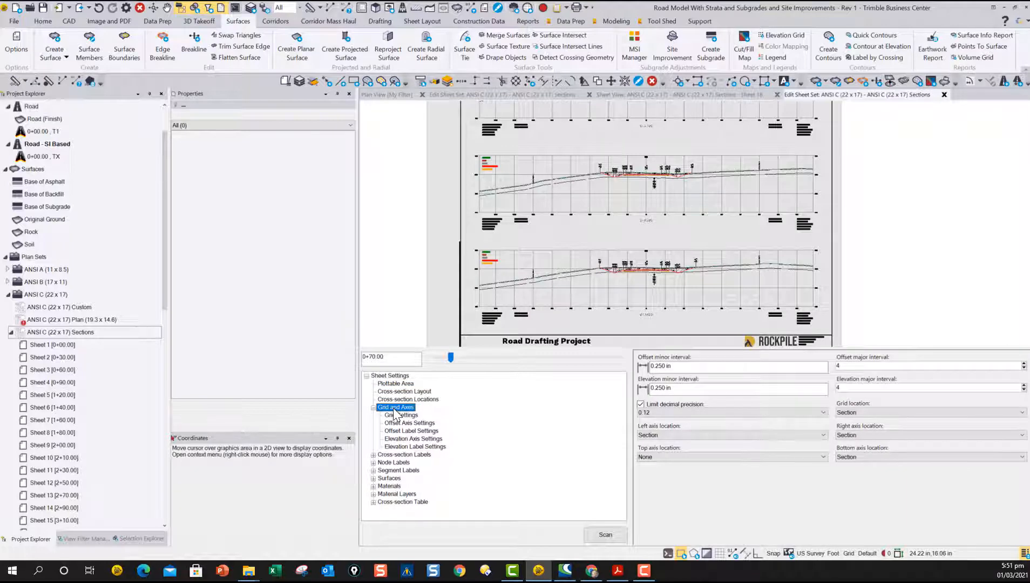
{"action": "left_click", "coordinate": [864, 413]}
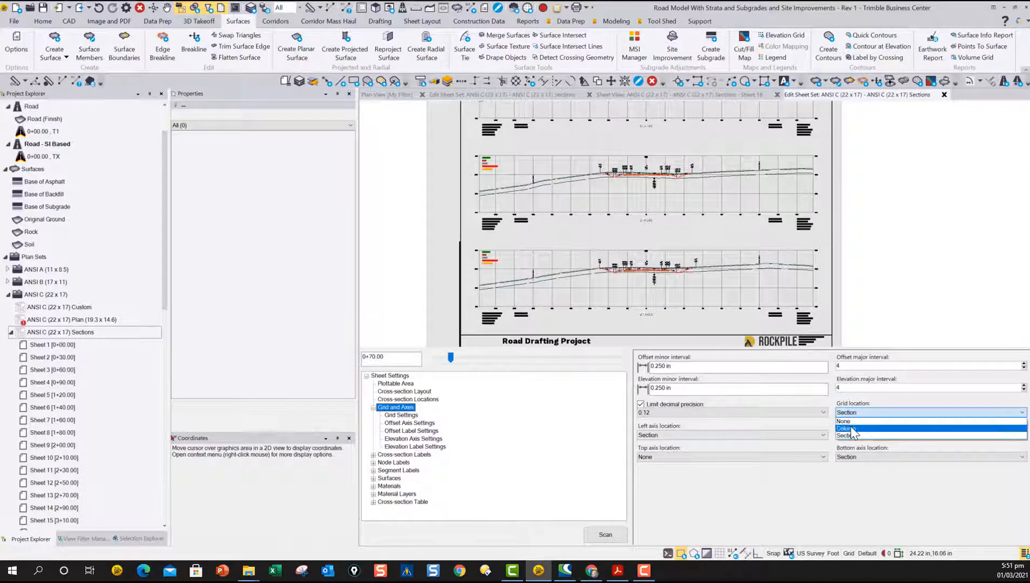
{"action": "left_click", "coordinate": [848, 422]}
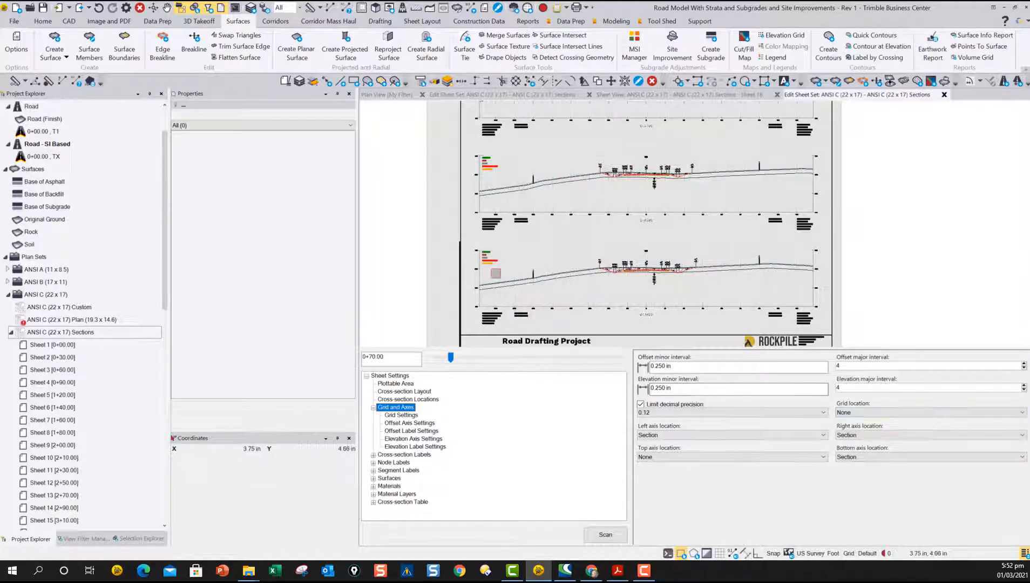
{"action": "scroll", "coordinate": [481, 278], "scroll_direction": "up", "scroll_amount": 3}
{"action": "scroll", "coordinate": [462, 247], "scroll_direction": "down", "scroll_amount": 2}
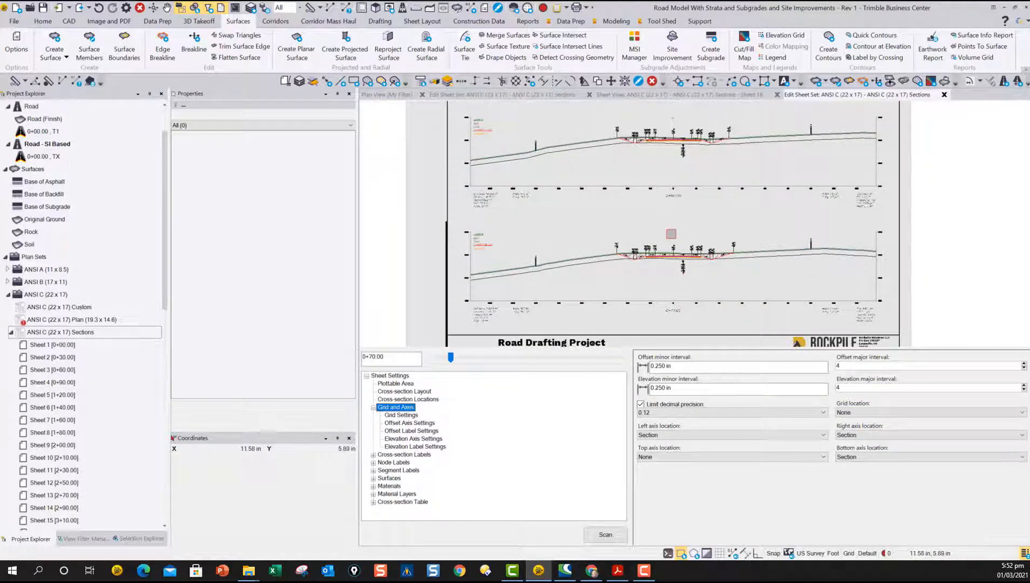
{"action": "scroll", "coordinate": [667, 283], "scroll_direction": "up", "scroll_amount": 4}
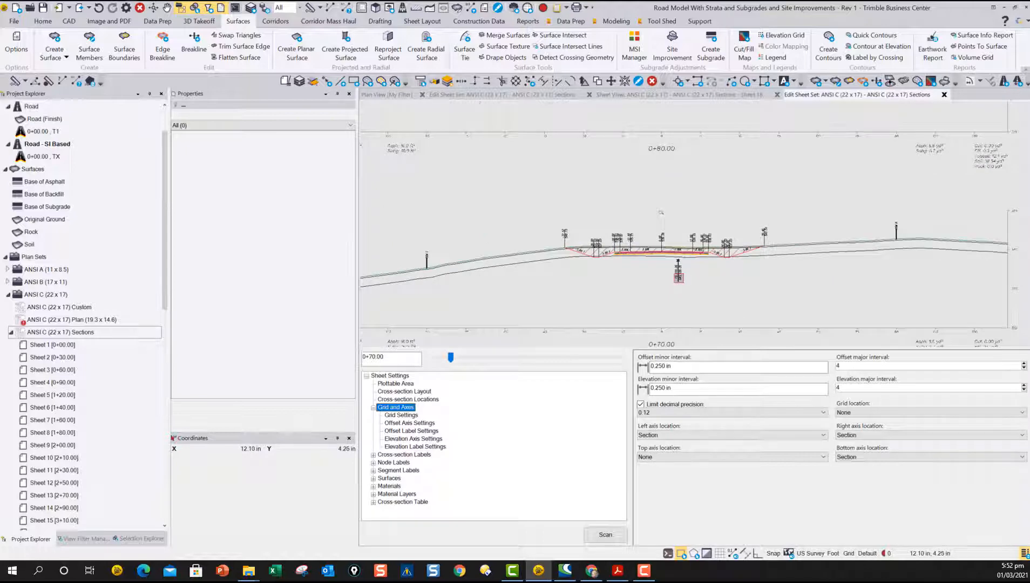
{"action": "scroll", "coordinate": [661, 212], "scroll_direction": "down", "scroll_amount": 4}
Set the grid location back to Section and check the grid behind the sheet's cross-sections
{"action": "left_click", "coordinate": [864, 412]}
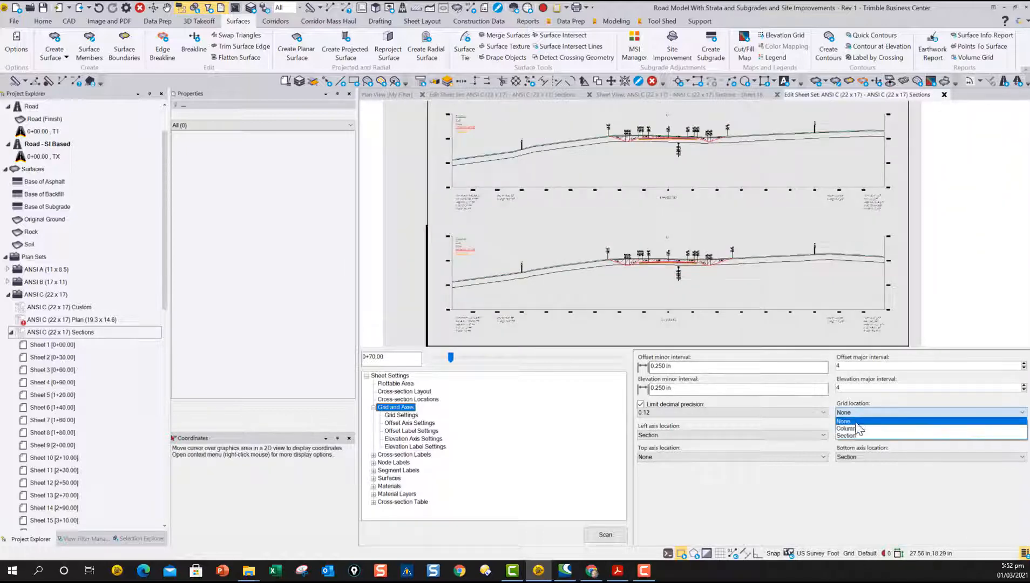
{"action": "left_click", "coordinate": [851, 435]}
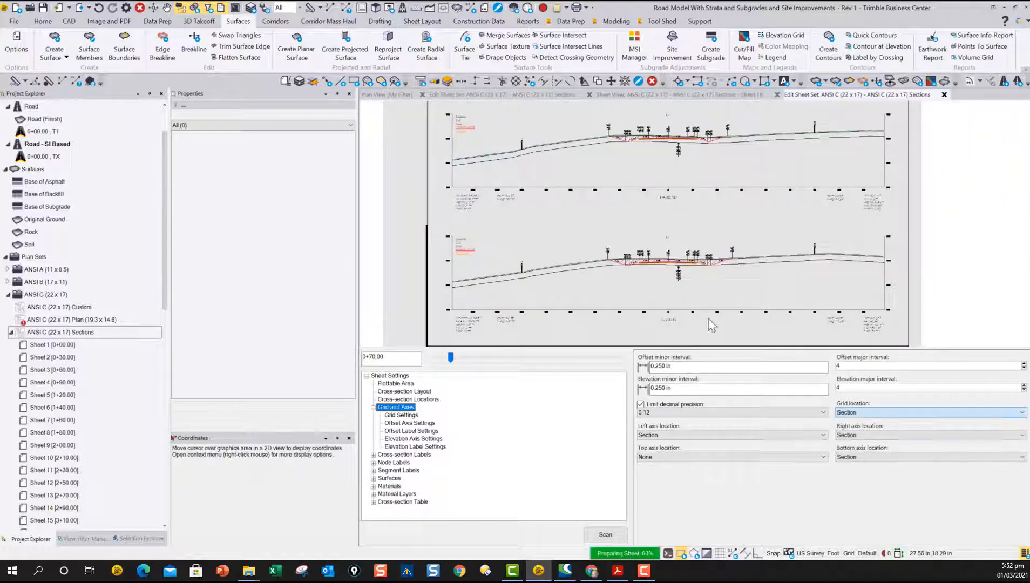
{"action": "scroll", "coordinate": [659, 291], "scroll_direction": "down", "scroll_amount": 2}
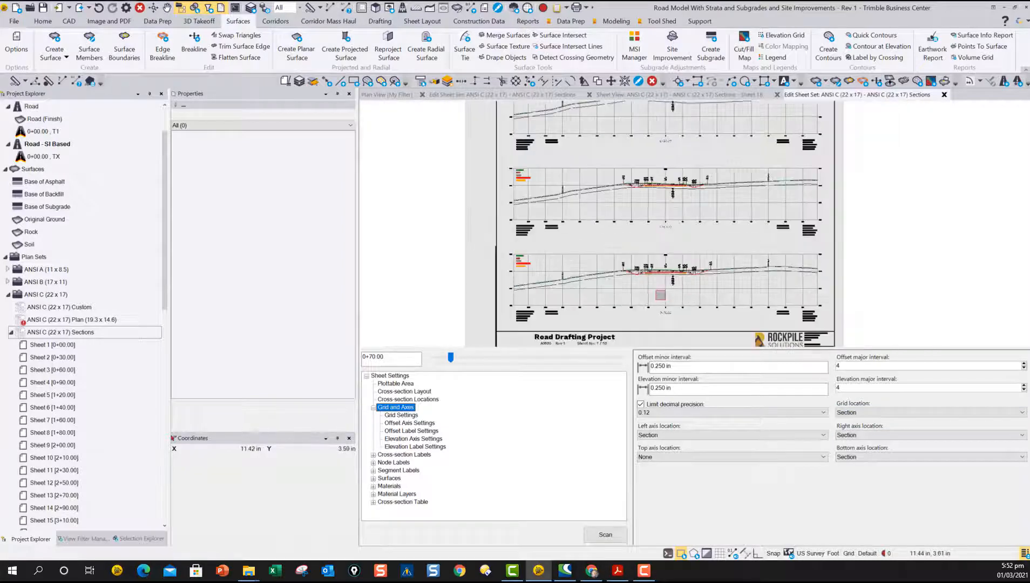
{"action": "scroll", "coordinate": [637, 300], "scroll_direction": "up", "scroll_amount": 2}
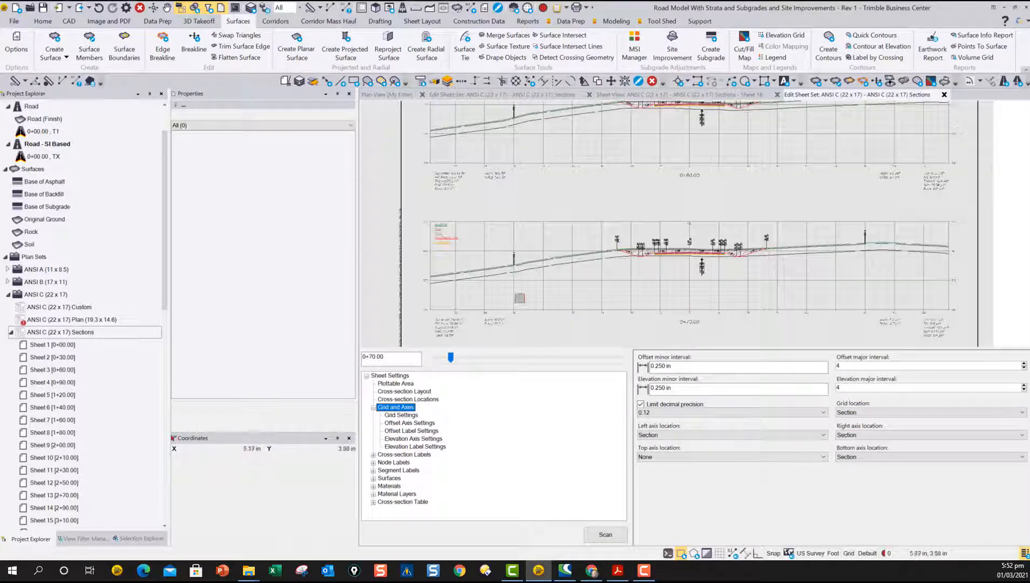
{"action": "scroll", "coordinate": [748, 280], "scroll_direction": "down", "scroll_amount": 2}
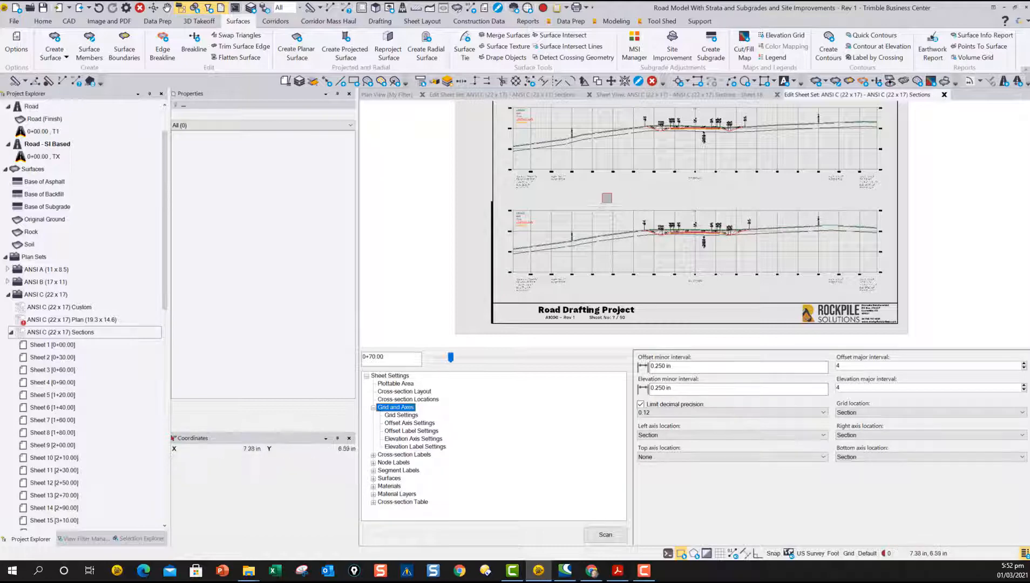
{"action": "scroll", "coordinate": [661, 241], "scroll_direction": "down", "scroll_amount": 2}
Regenerate the sheets of the ANSI C (22 x 17) Sections sheet set
{"action": "left_click", "coordinate": [67, 332]}
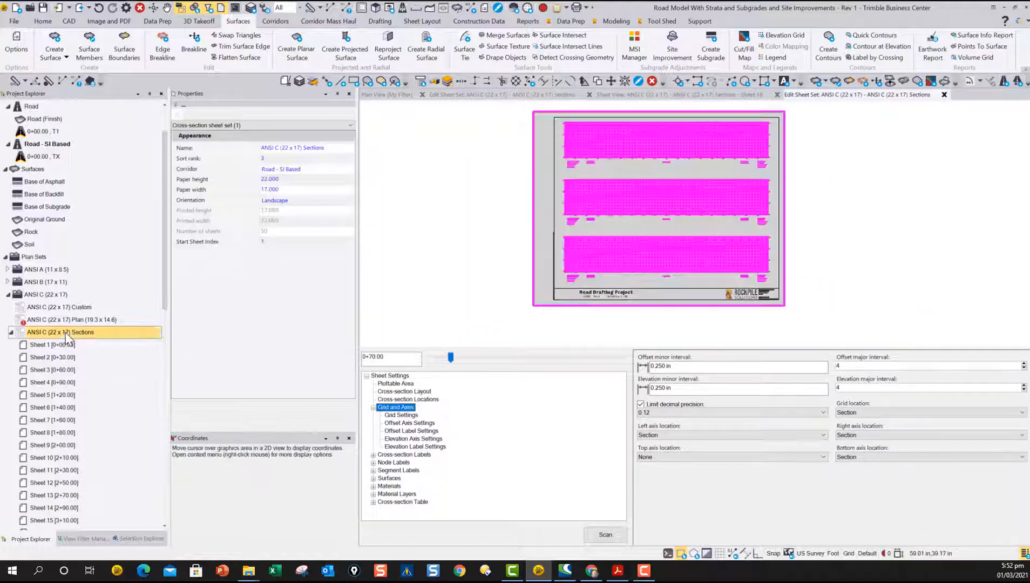
{"action": "right_click", "coordinate": [68, 332]}
{"action": "left_click", "coordinate": [96, 374]}
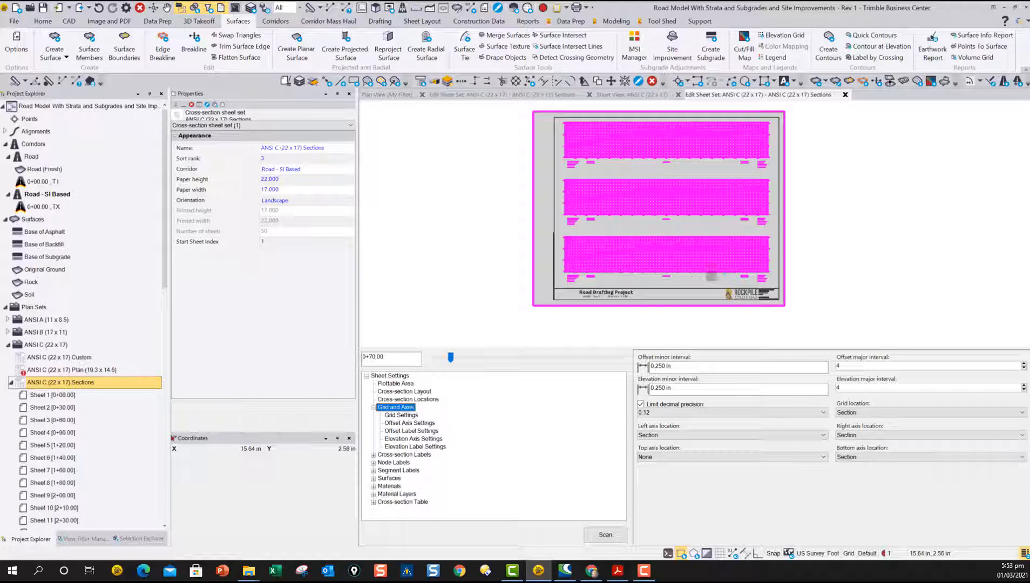
Examine the ditch slopes, stripped topsoil and pavement layers of the 0+70.00 cross-section
{"action": "left_click", "coordinate": [646, 286]}
{"action": "scroll", "coordinate": [647, 281], "scroll_direction": "up", "scroll_amount": 5}
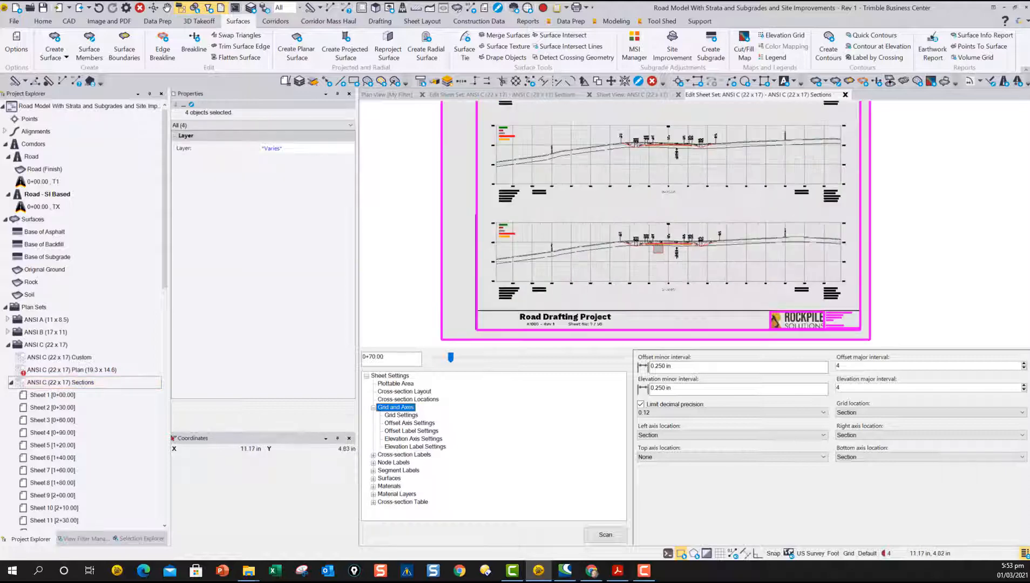
{"action": "scroll", "coordinate": [734, 252], "scroll_direction": "up", "scroll_amount": 3}
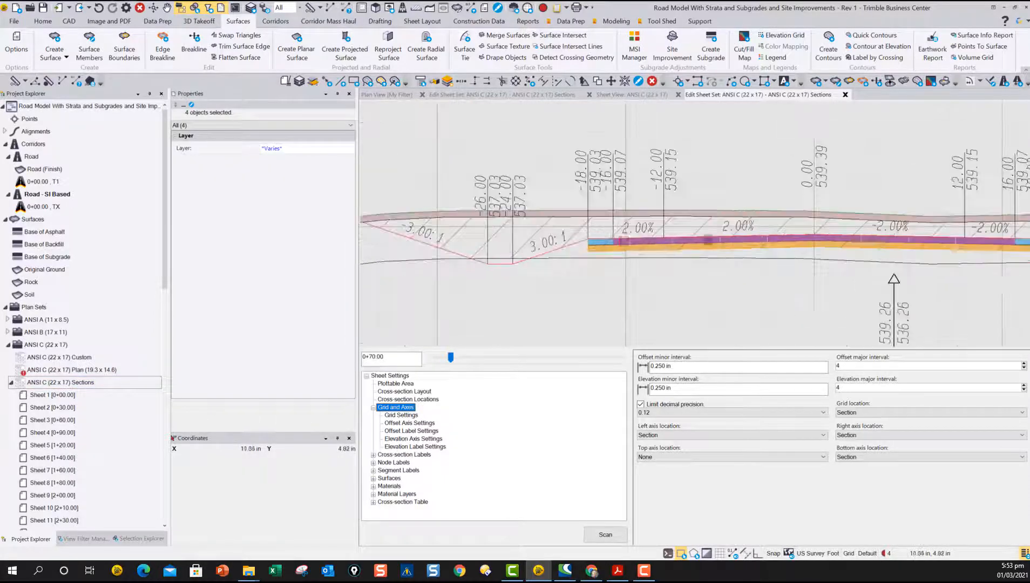
{"action": "scroll", "coordinate": [605, 232], "scroll_direction": "down", "scroll_amount": 1}
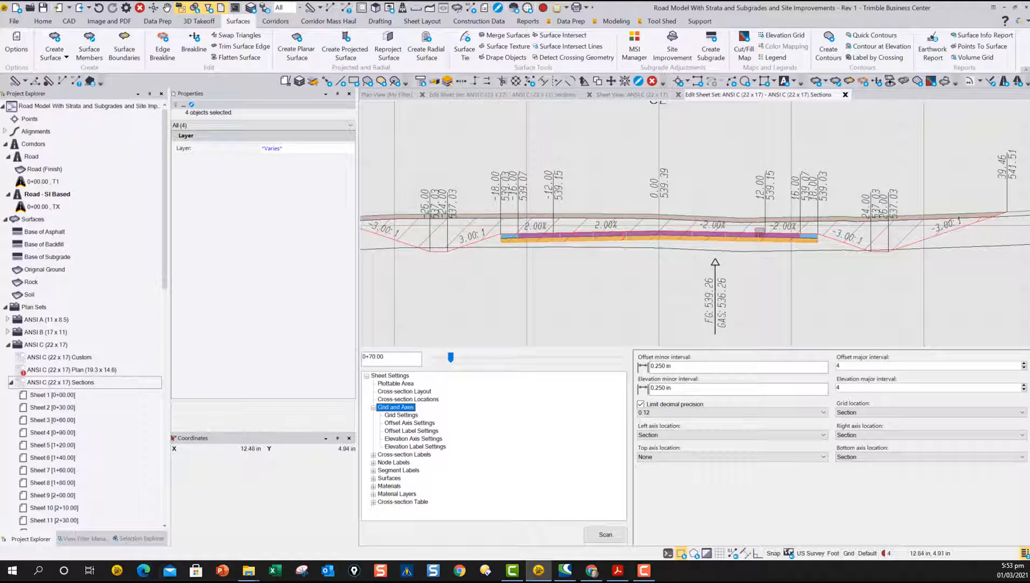
{"action": "scroll", "coordinate": [777, 230], "scroll_direction": "down", "scroll_amount": 2}
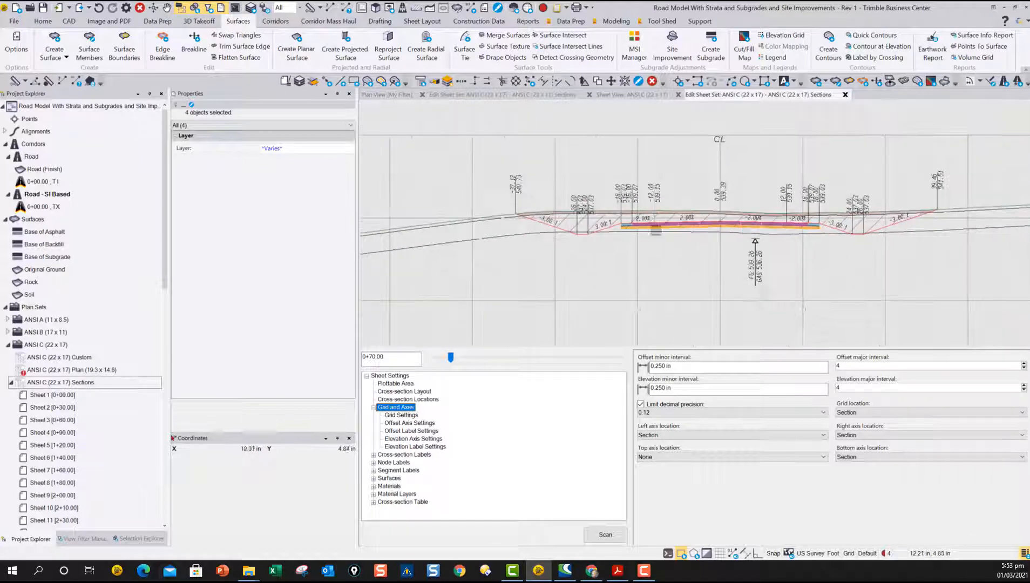
{"action": "scroll", "coordinate": [610, 231], "scroll_direction": "up", "scroll_amount": 2}
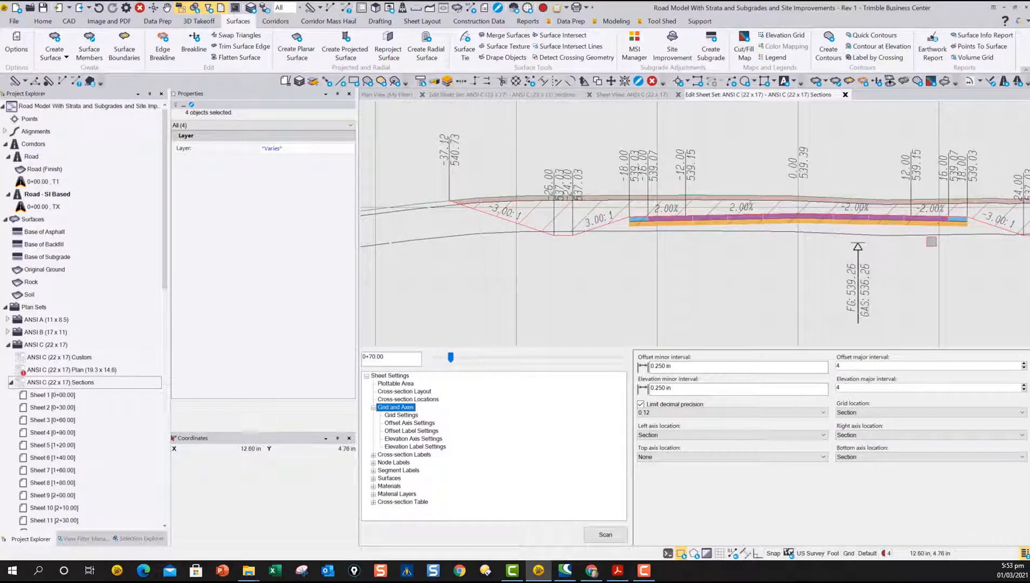
{"action": "scroll", "coordinate": [964, 232], "scroll_direction": "up", "scroll_amount": 1}
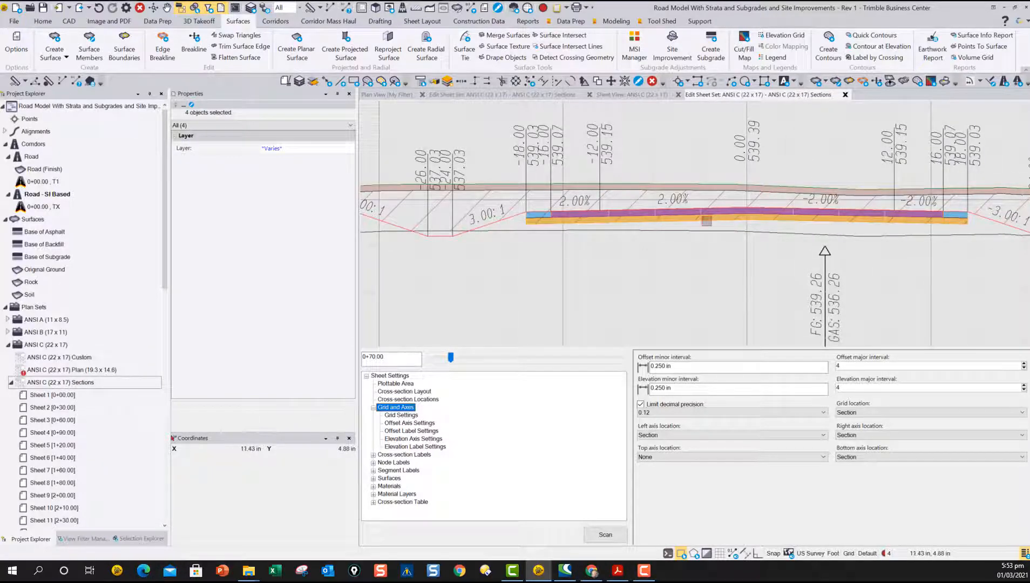
Inspect the asphalt, shoulder and base layers at the pavement edge of 0+70.00 up close, and clear the sheet selection
{"action": "scroll", "coordinate": [943, 227], "scroll_direction": "up", "scroll_amount": 3}
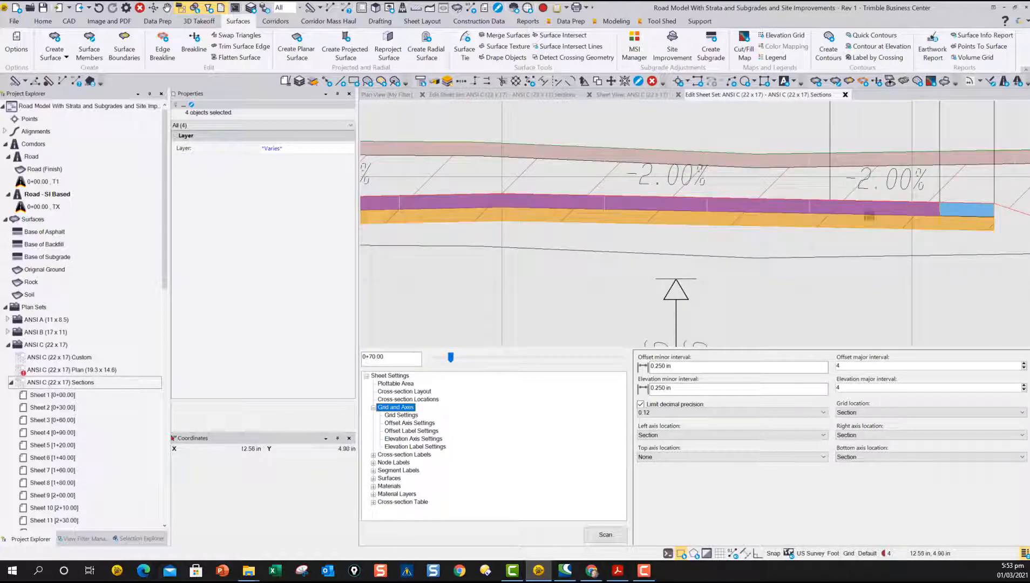
{"action": "scroll", "coordinate": [868, 215], "scroll_direction": "down", "scroll_amount": 1}
{"action": "scroll", "coordinate": [864, 211], "scroll_direction": "down", "scroll_amount": 1}
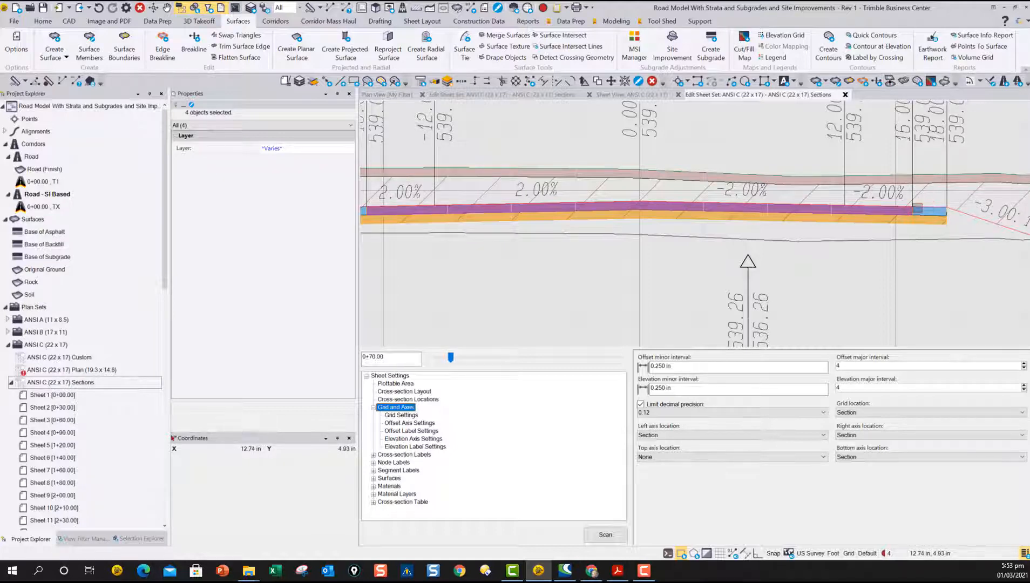
{"action": "scroll", "coordinate": [917, 209], "scroll_direction": "down", "scroll_amount": 3}
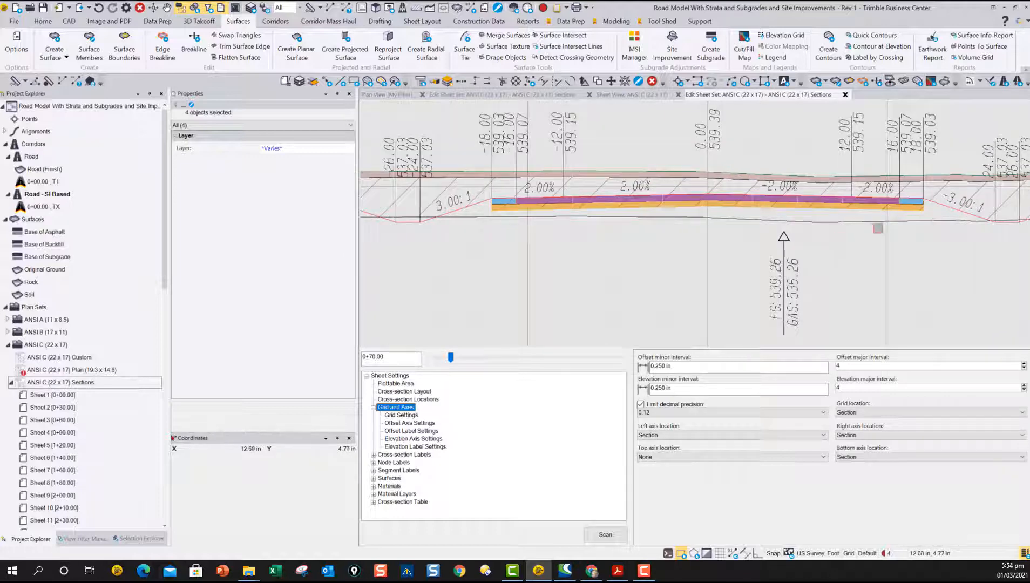
{"action": "scroll", "coordinate": [793, 239], "scroll_direction": "down", "scroll_amount": 3}
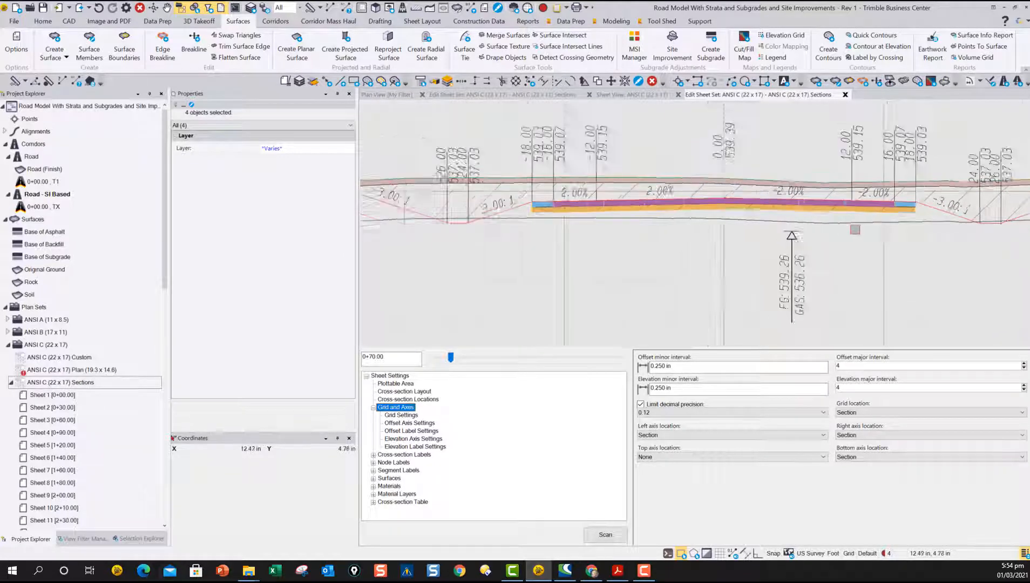
{"action": "scroll", "coordinate": [793, 239], "scroll_direction": "down", "scroll_amount": 3}
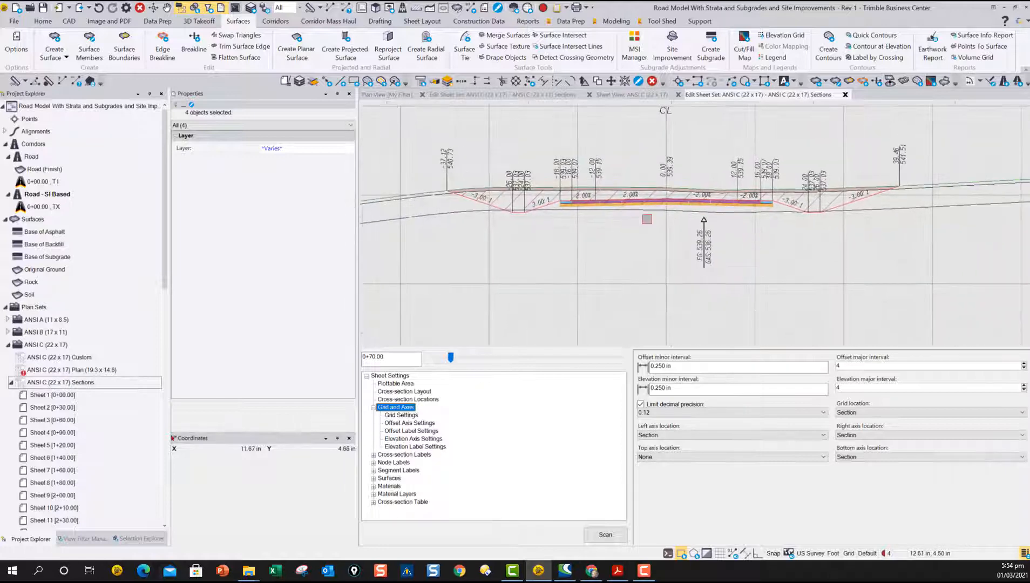
{"action": "scroll", "coordinate": [661, 255], "scroll_direction": "down", "scroll_amount": 2}
{"action": "scroll", "coordinate": [662, 255], "scroll_direction": "down", "scroll_amount": 5}
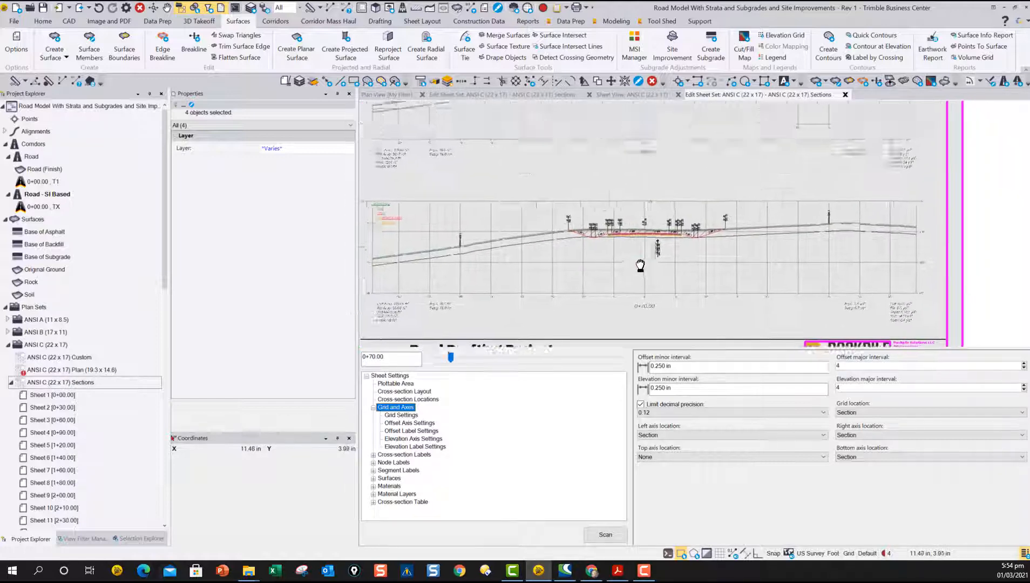
{"action": "left_click", "coordinate": [948, 246]}
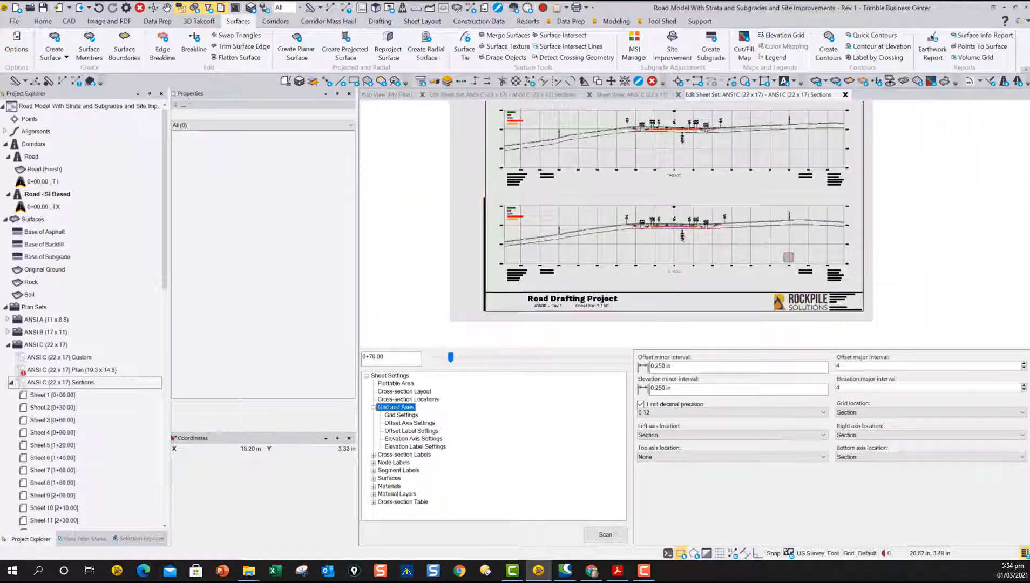